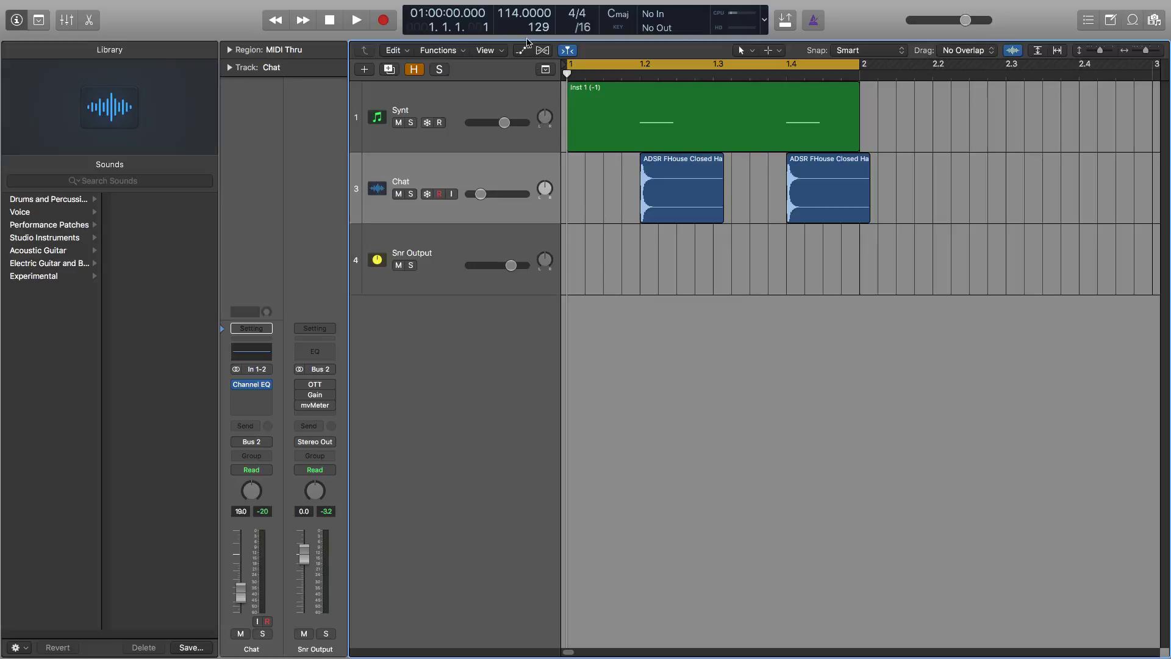
Select the Synt track and show the mixer below the tracks area.
click(437, 100)
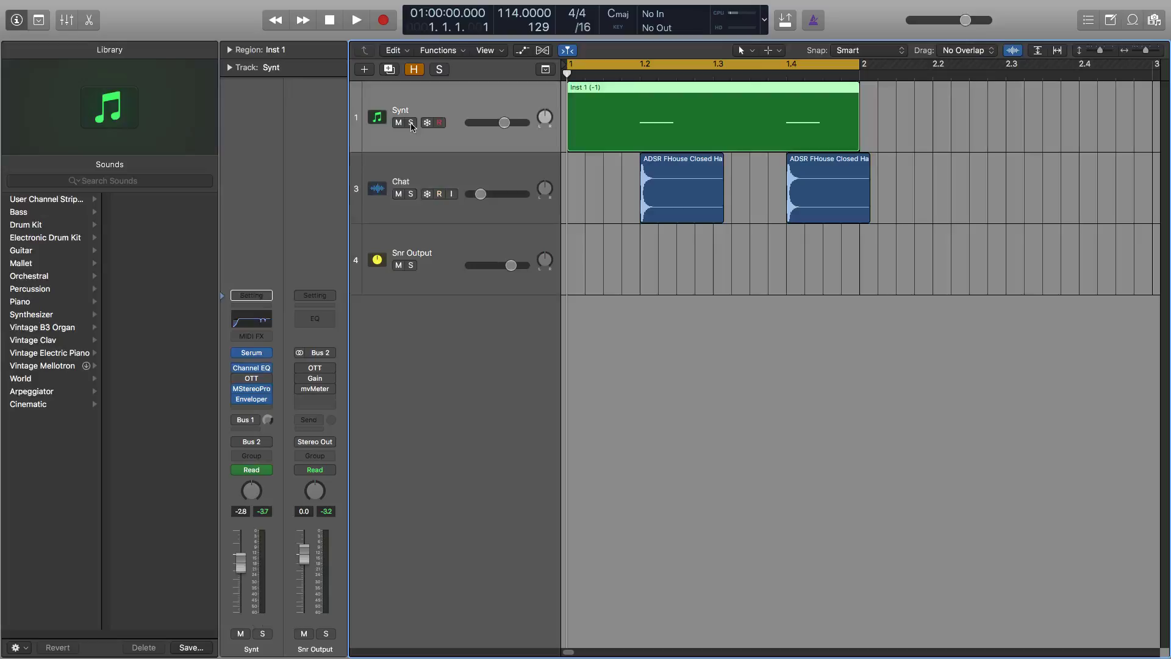
key(x)
drag(519, 204, 519, 209)
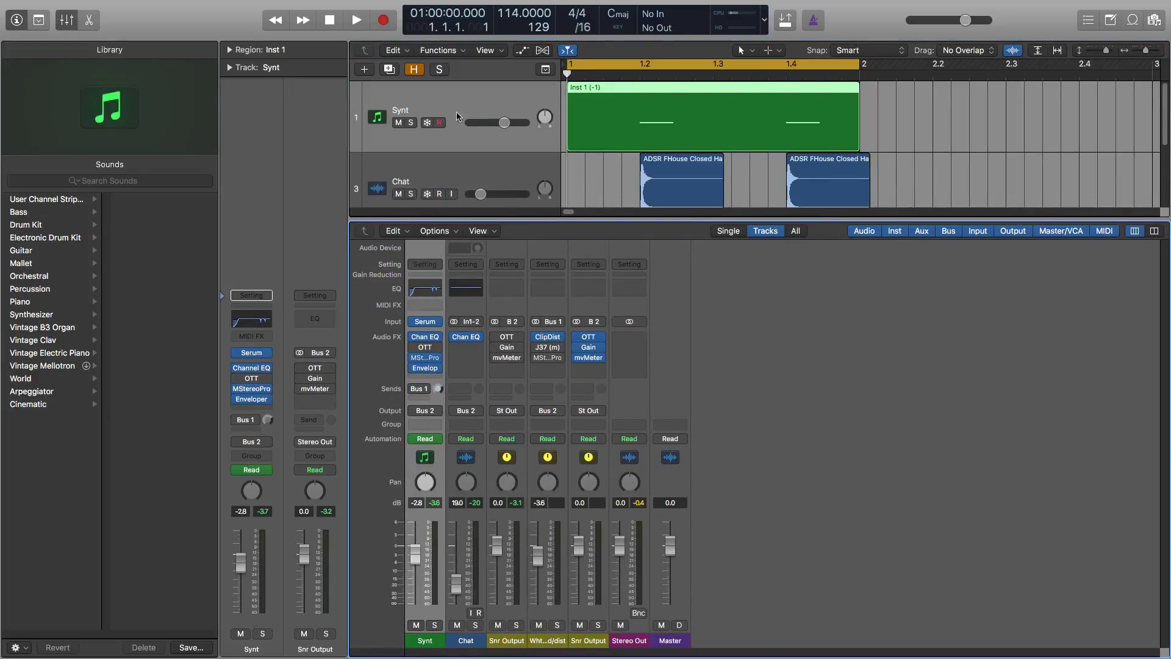
Audition the Synt channel in solo, and clear its solo after stopping playback.
mouse_move(428, 339)
click(433, 625)
key(space)
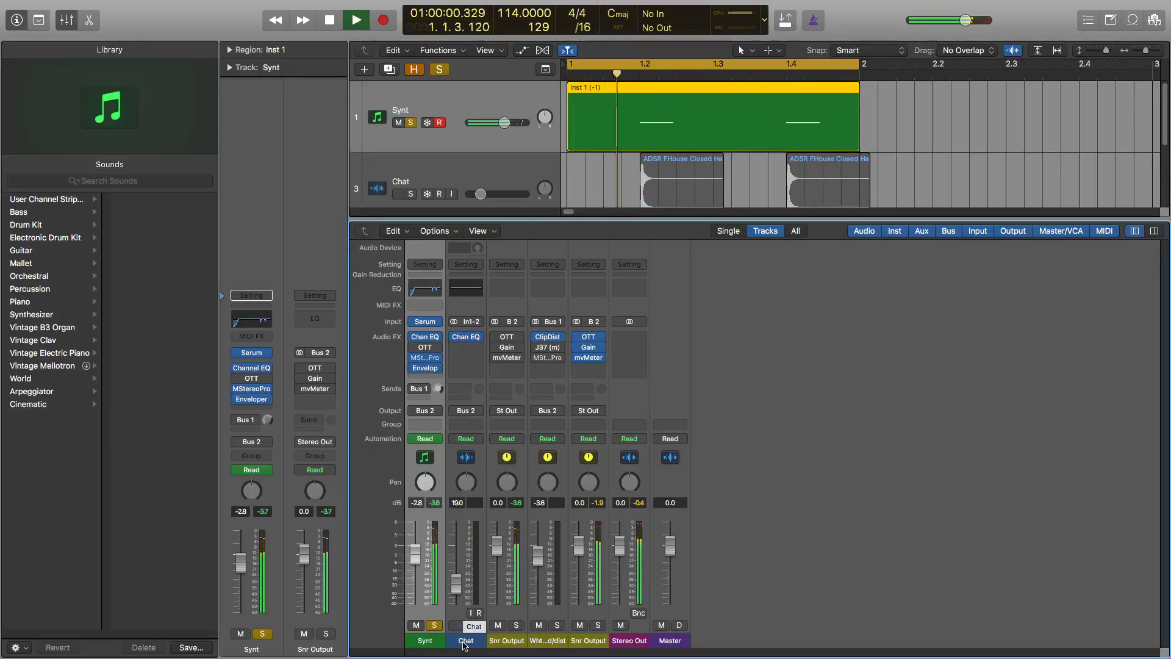
key(space)
key(s)
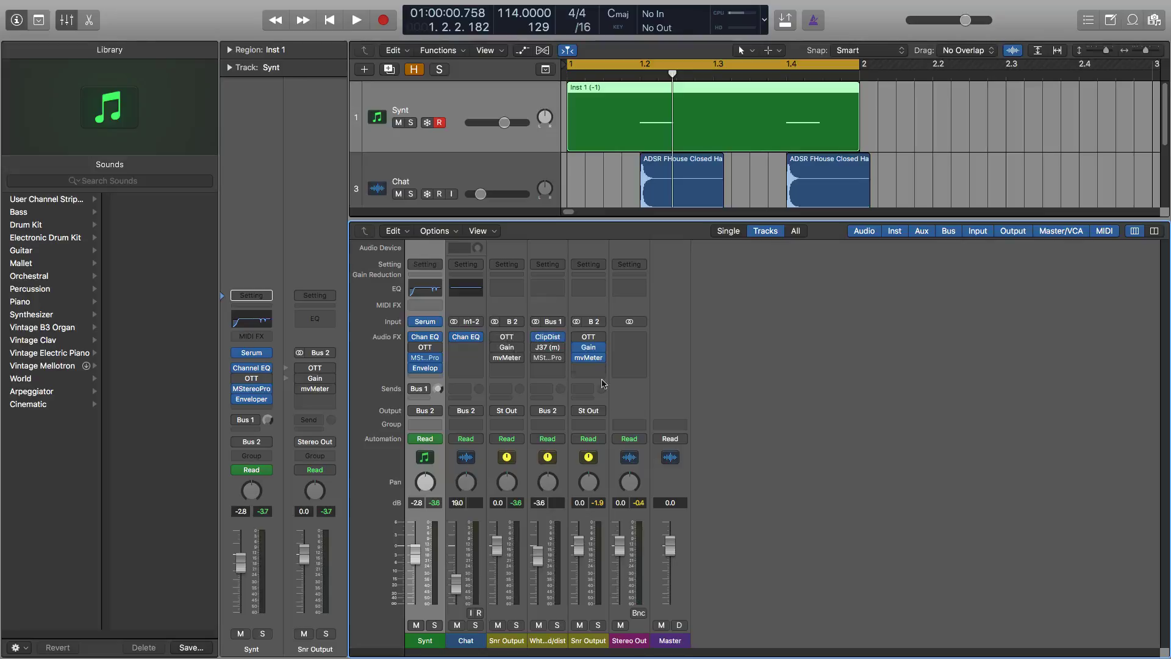
Delete the duplicate Snr Output channel next to Stereo Out despite its active bus routing.
right_click(595, 305)
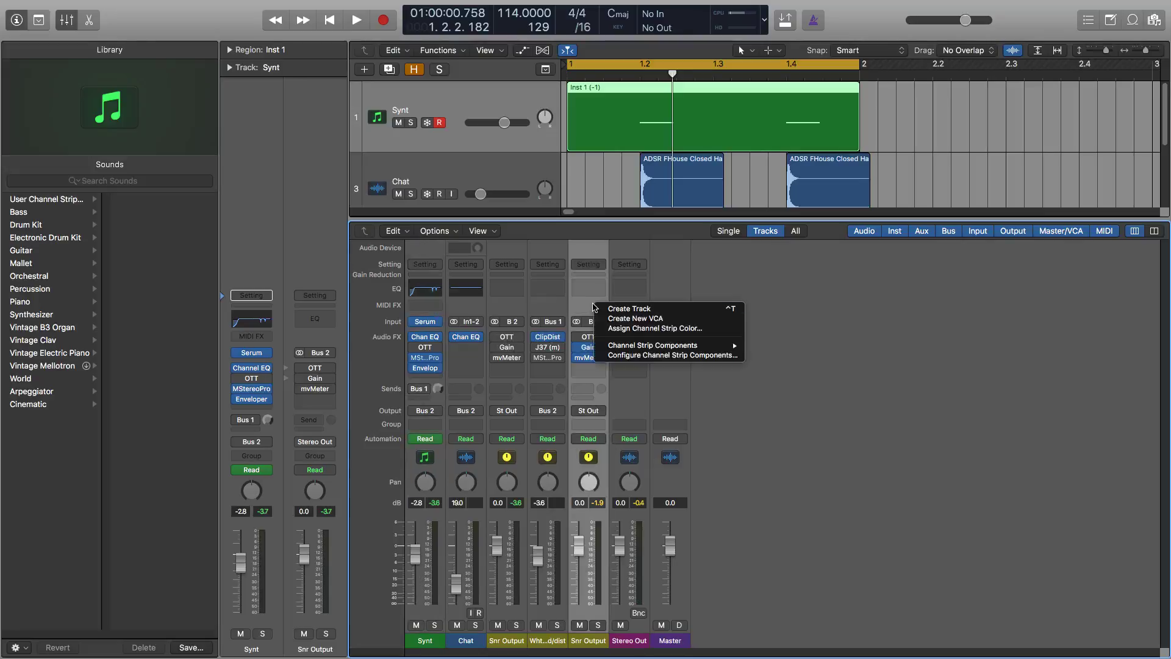
click(578, 310)
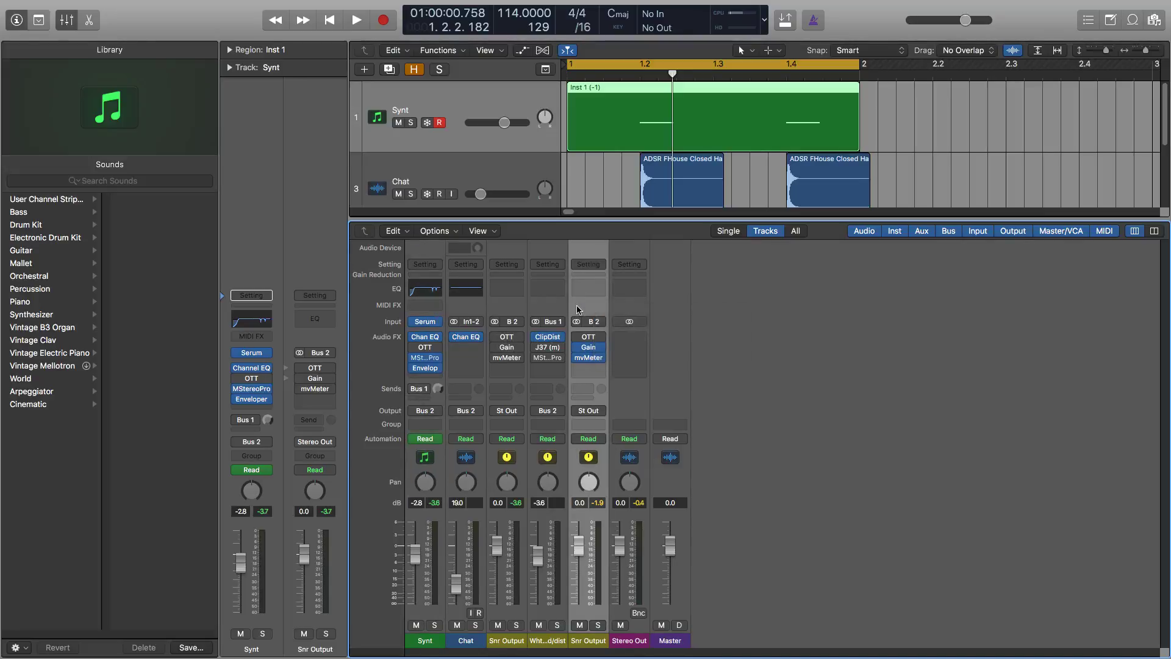
key(Delete)
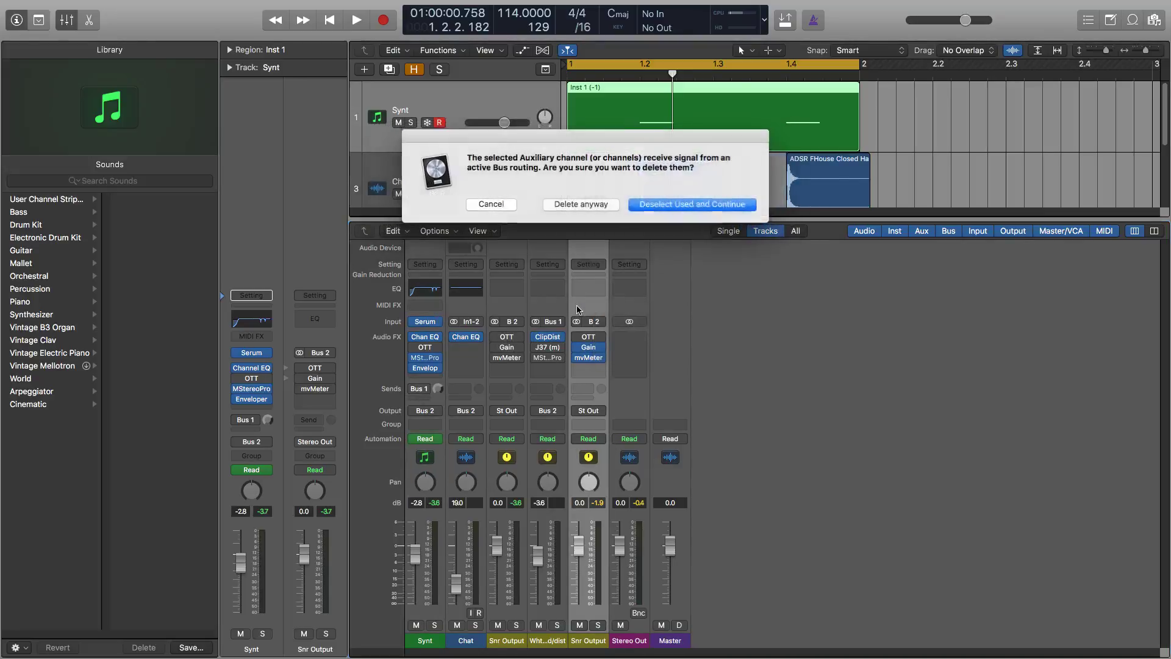
click(578, 204)
Solo the Chat channel and raise its volume to -14.2 dB while playing it back.
key(space)
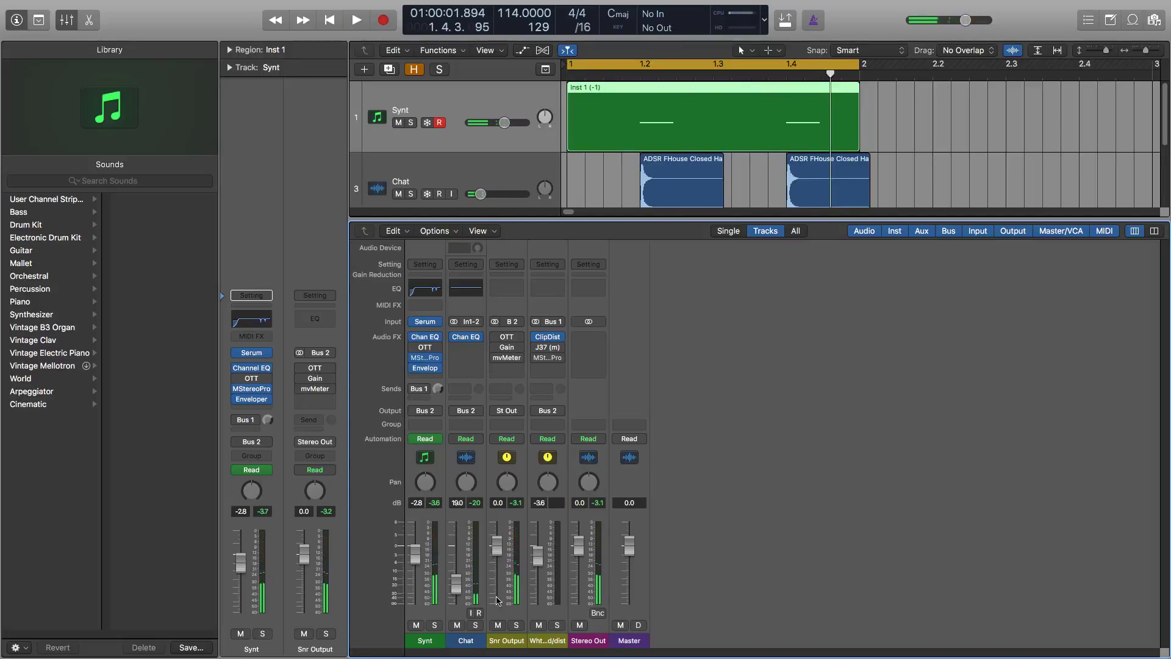
click(479, 460)
click(475, 625)
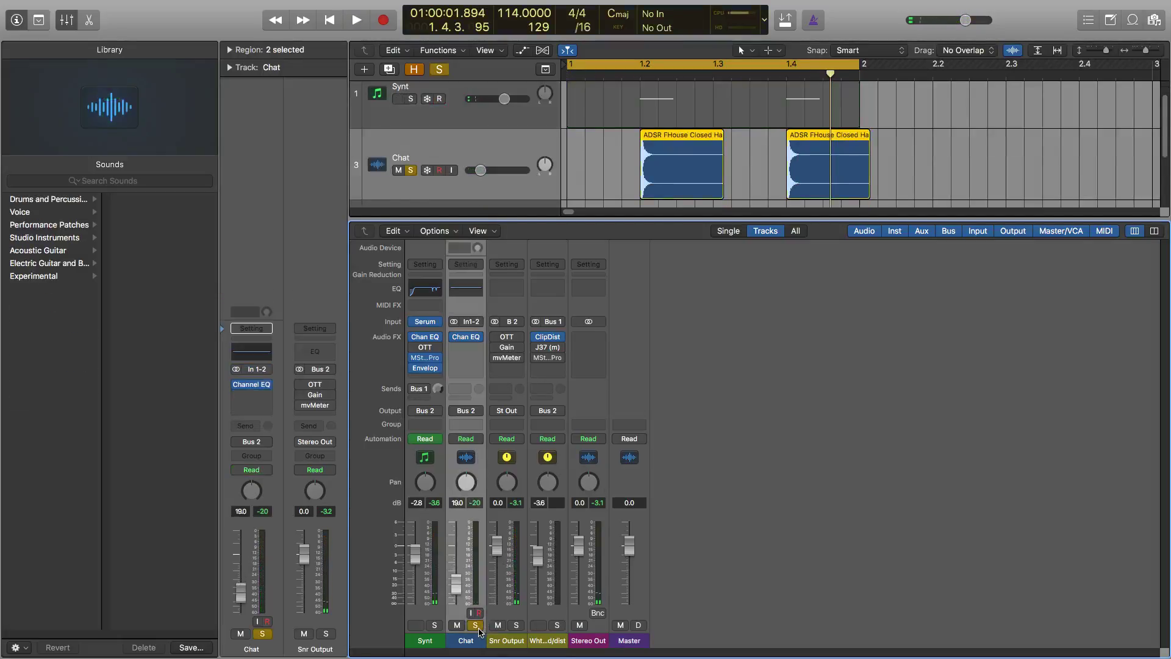
key(space)
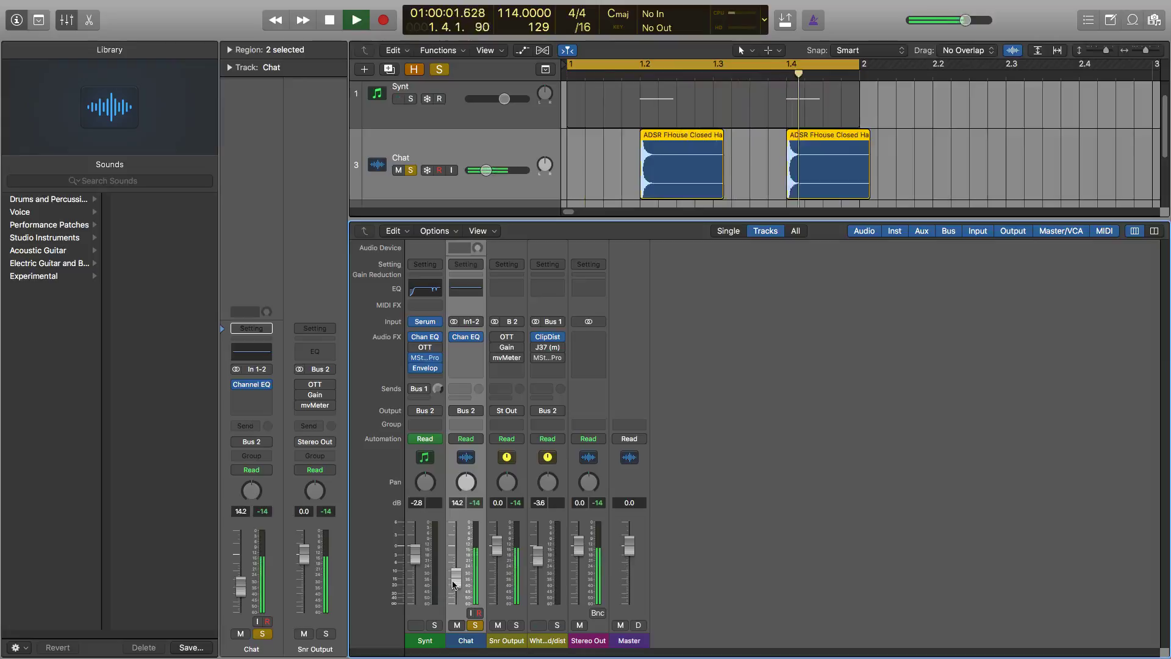
key(space)
Lower the Stereo Out volume to -6.6 dB and raise the Chat channel to -12.4 dB, ending with Chat unsoloed.
drag(578, 545, 578, 564)
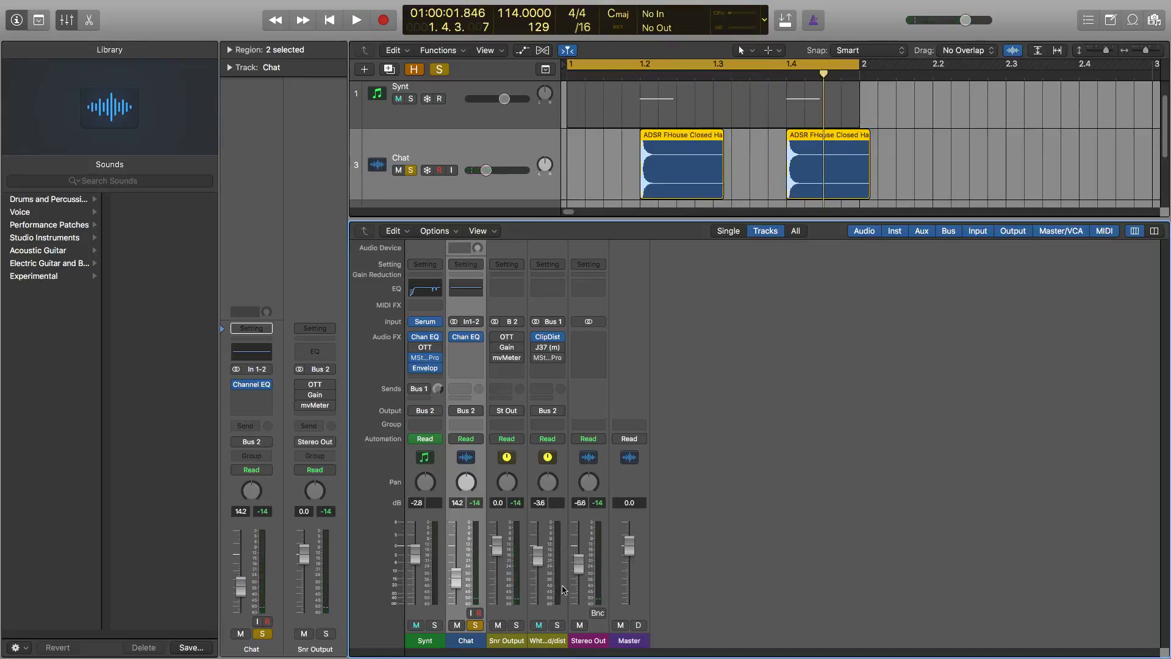
key(space)
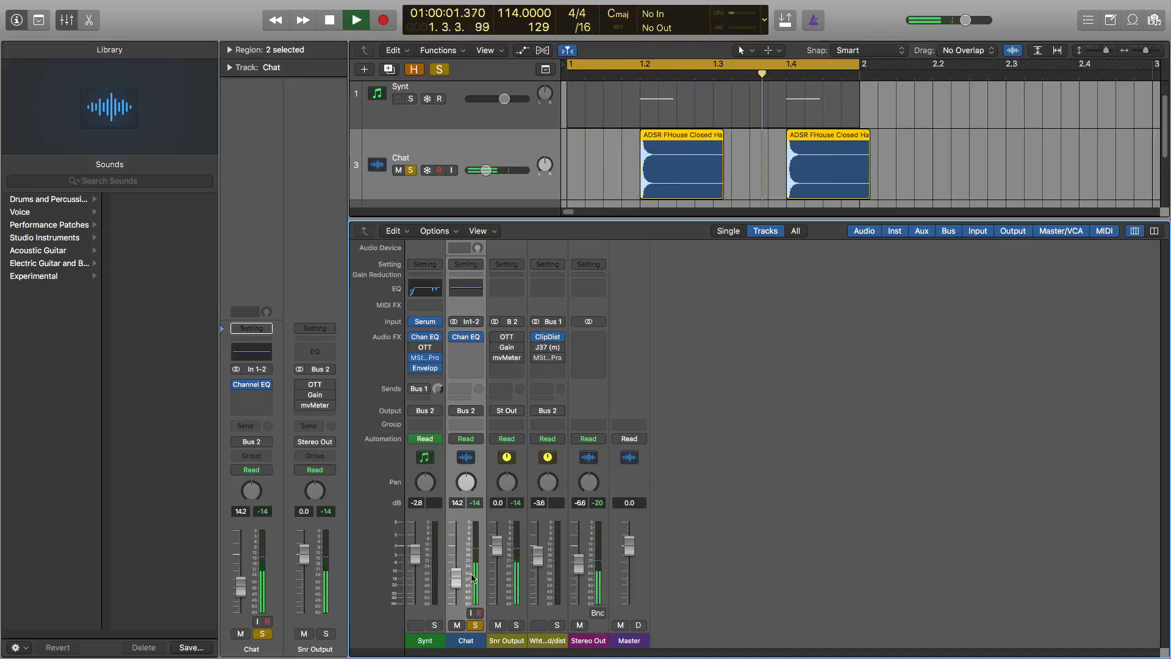
key(space)
drag(461, 581, 462, 575)
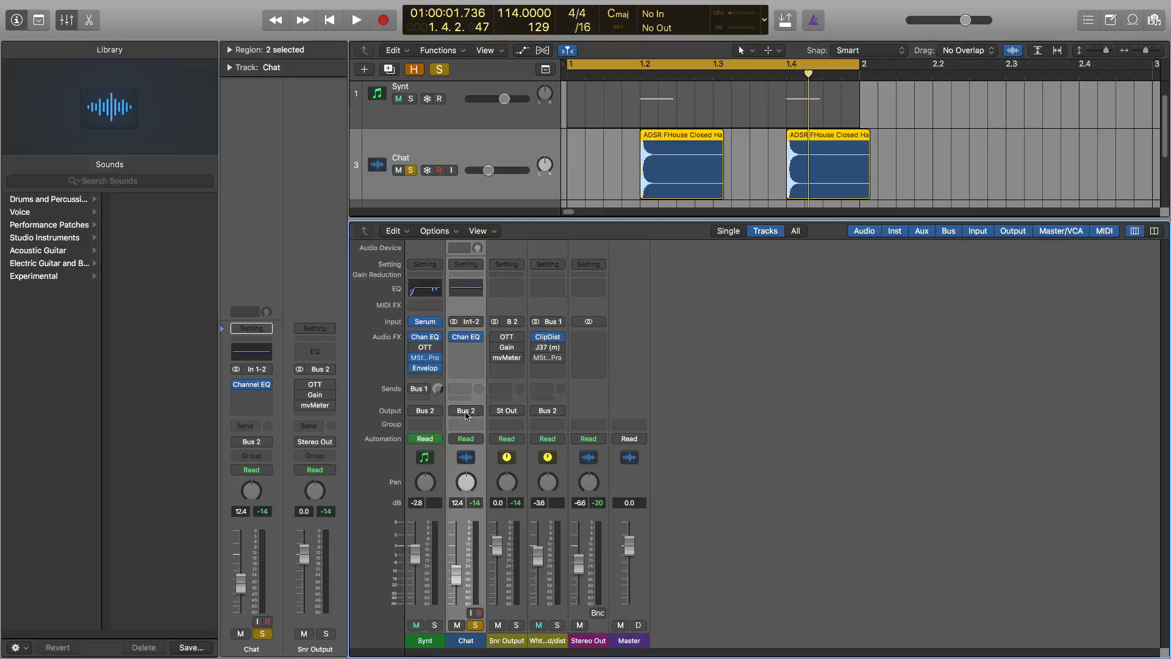
click(475, 626)
Play the full mix and enable the Synt channel's send to Bus 1.
click(419, 473)
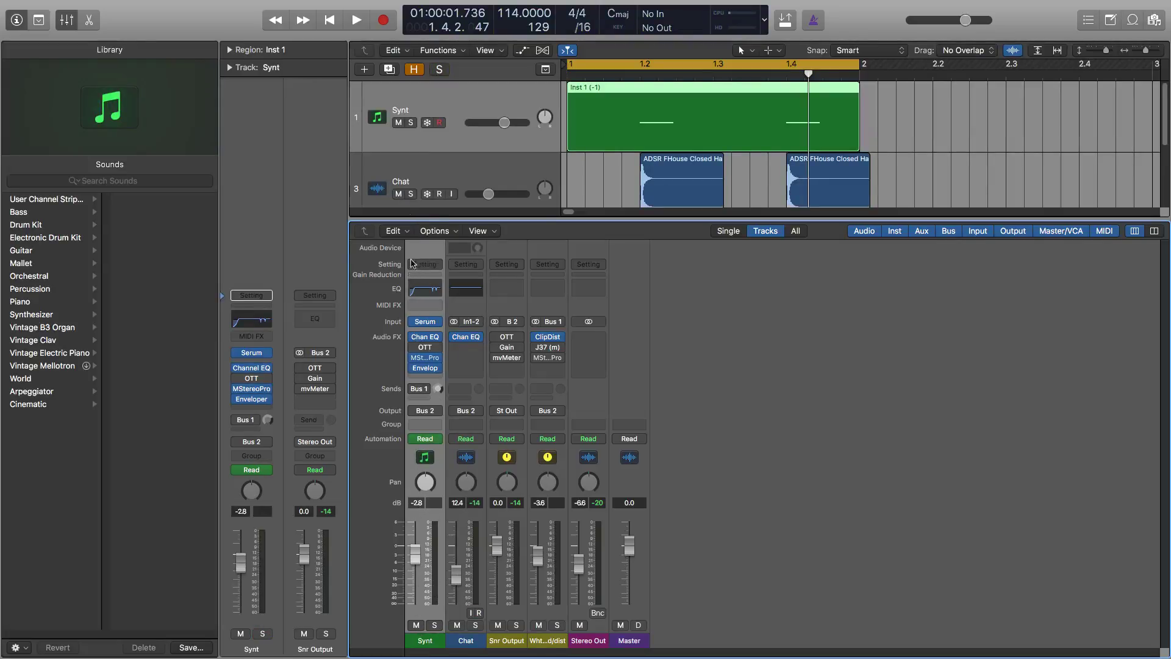
click(467, 349)
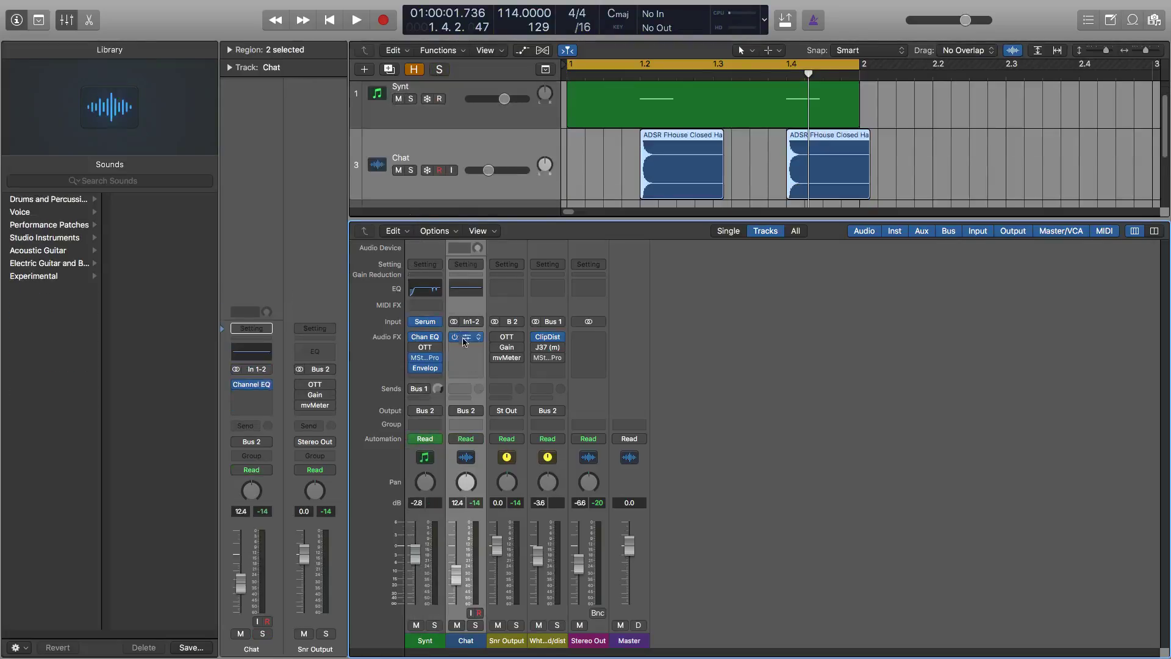
click(554, 614)
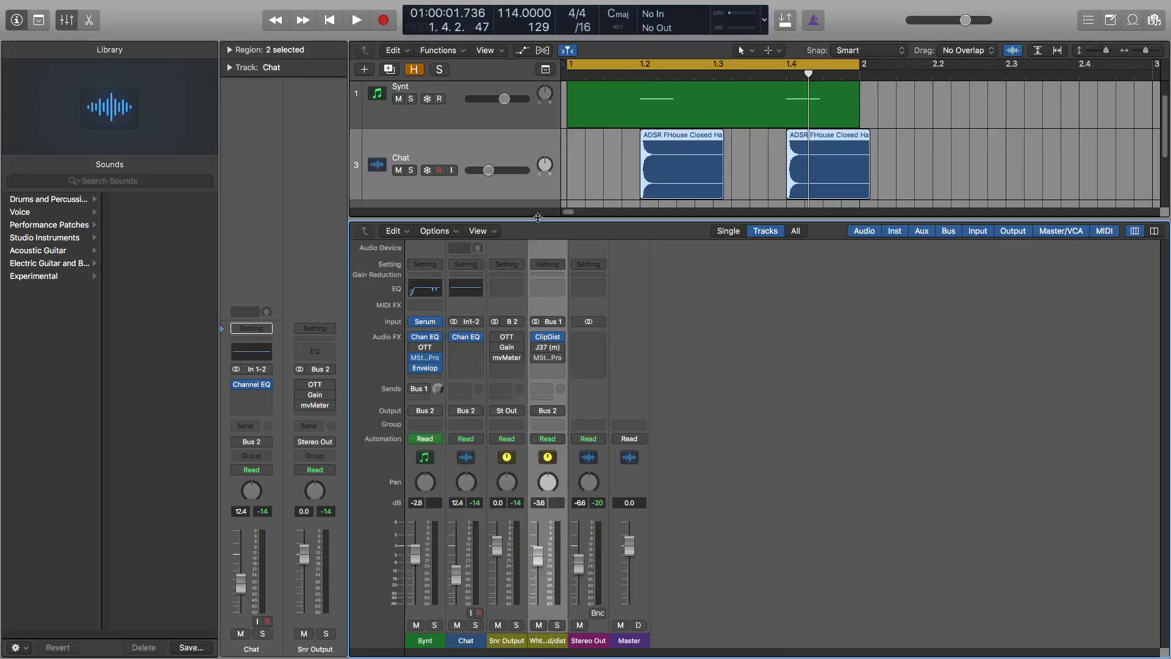
click(536, 336)
click(536, 337)
key(space)
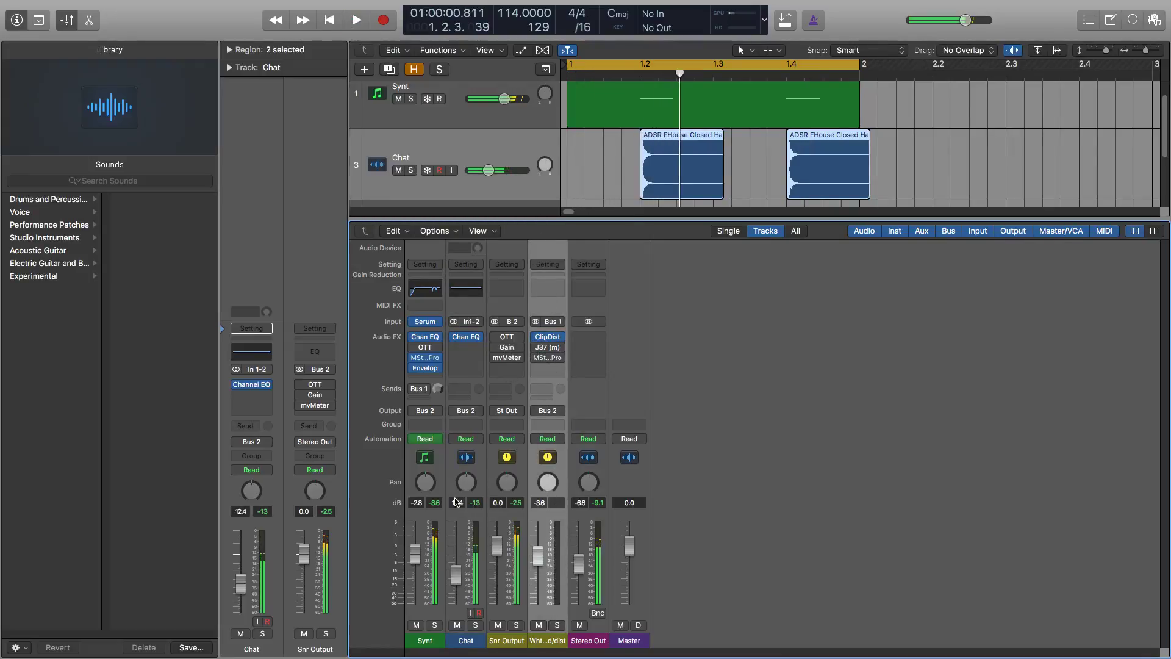
key(space)
key(space)
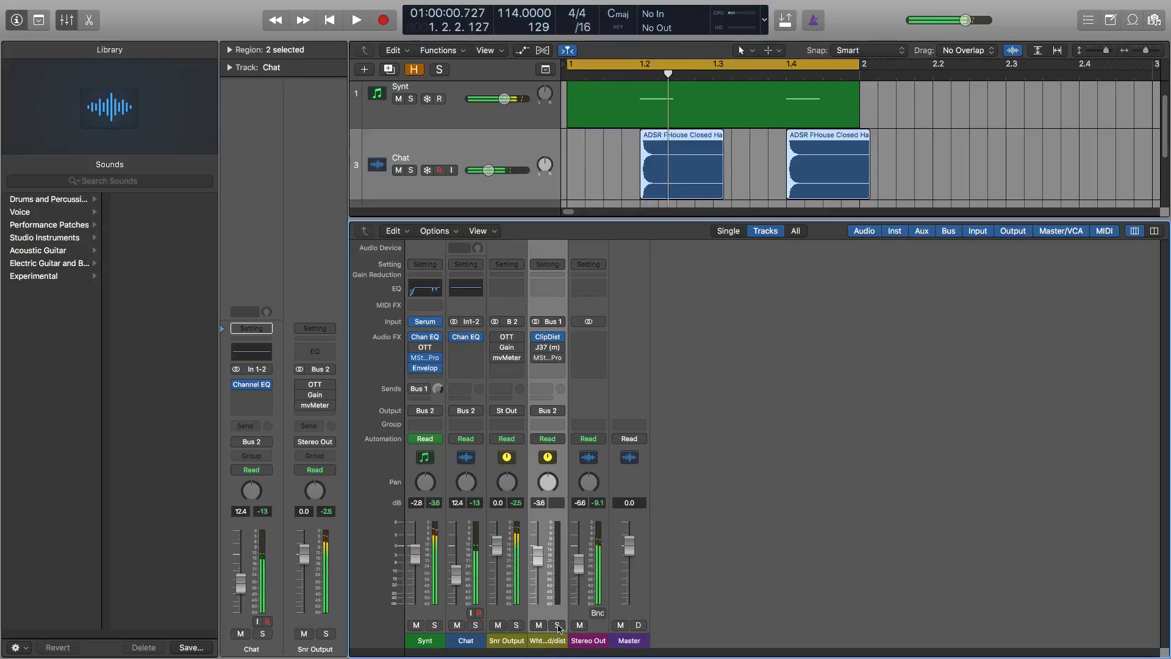
key(space)
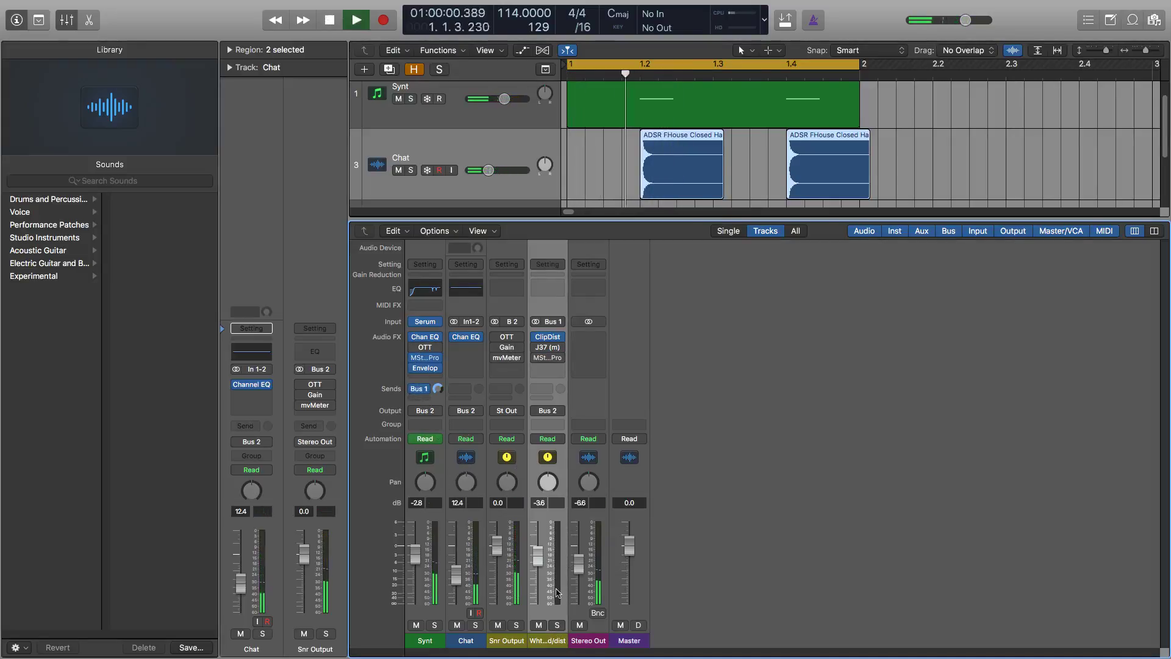
Solo the Bus 1 return channel, swap its active effect from ClipDist to J37, and audition it.
click(556, 625)
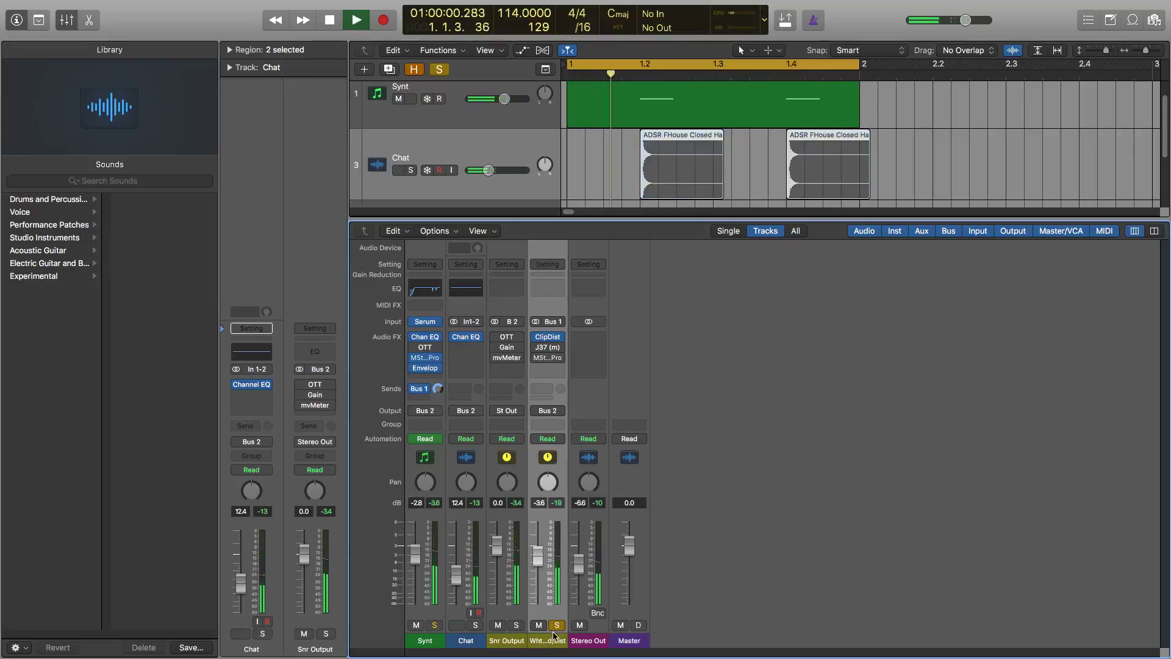
key(space)
mouse_move(554, 337)
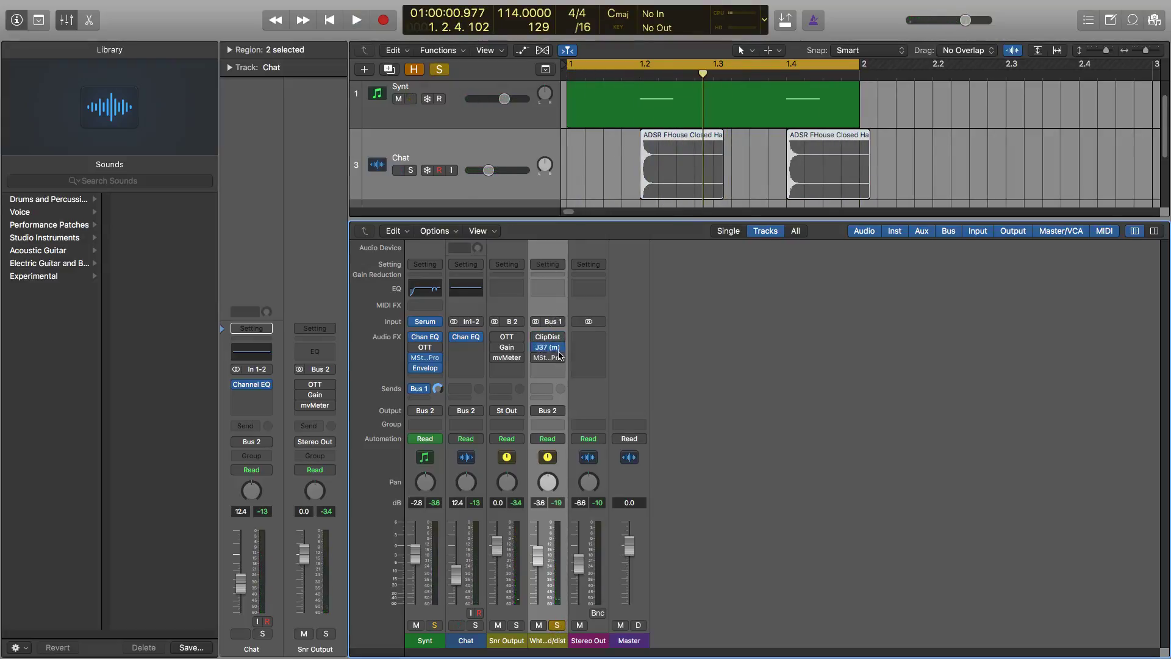
key(space)
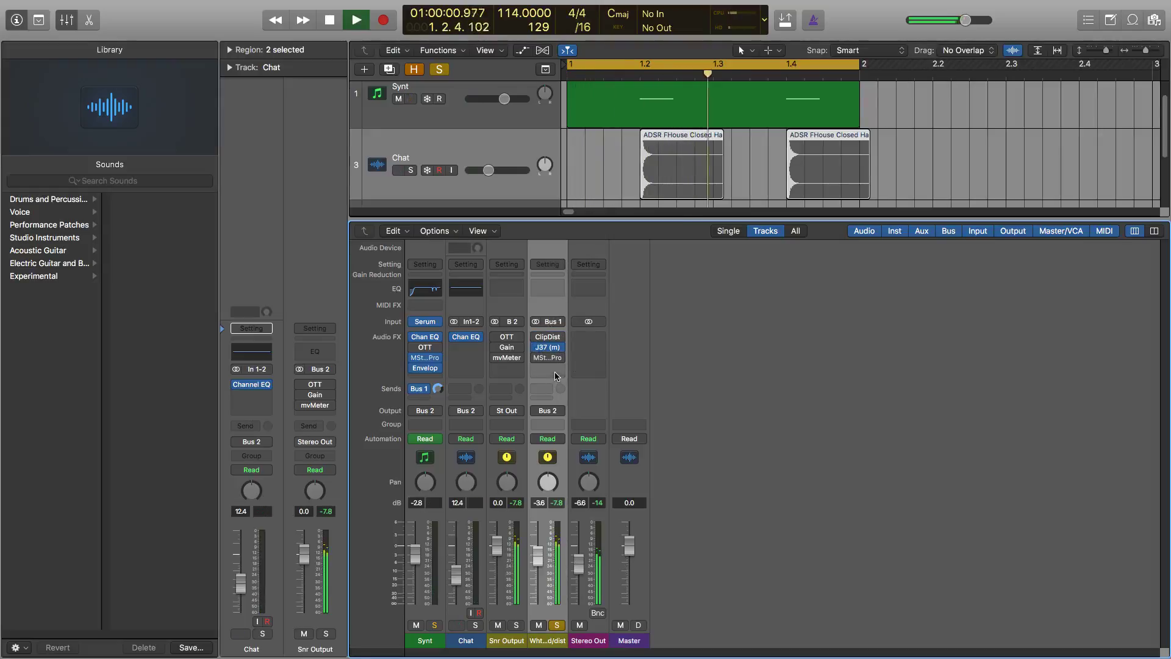
key(space)
Lower the soloed Bus 1 return channel's volume to -16.2 dB while listening to playback.
drag(538, 559, 539, 595)
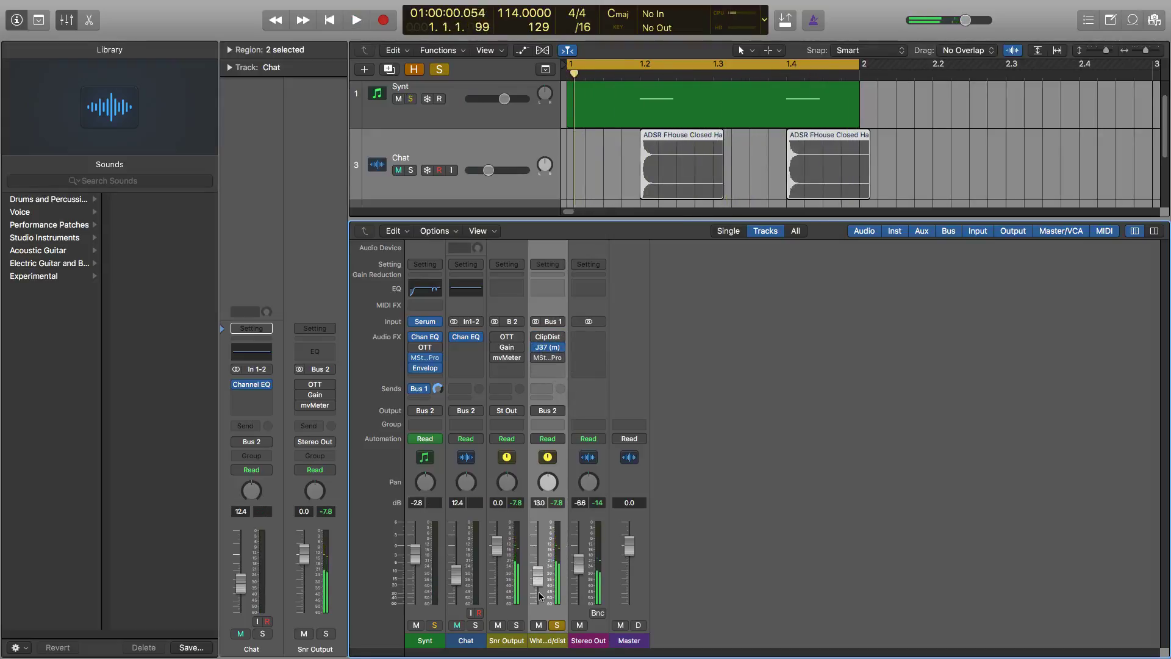
key(space)
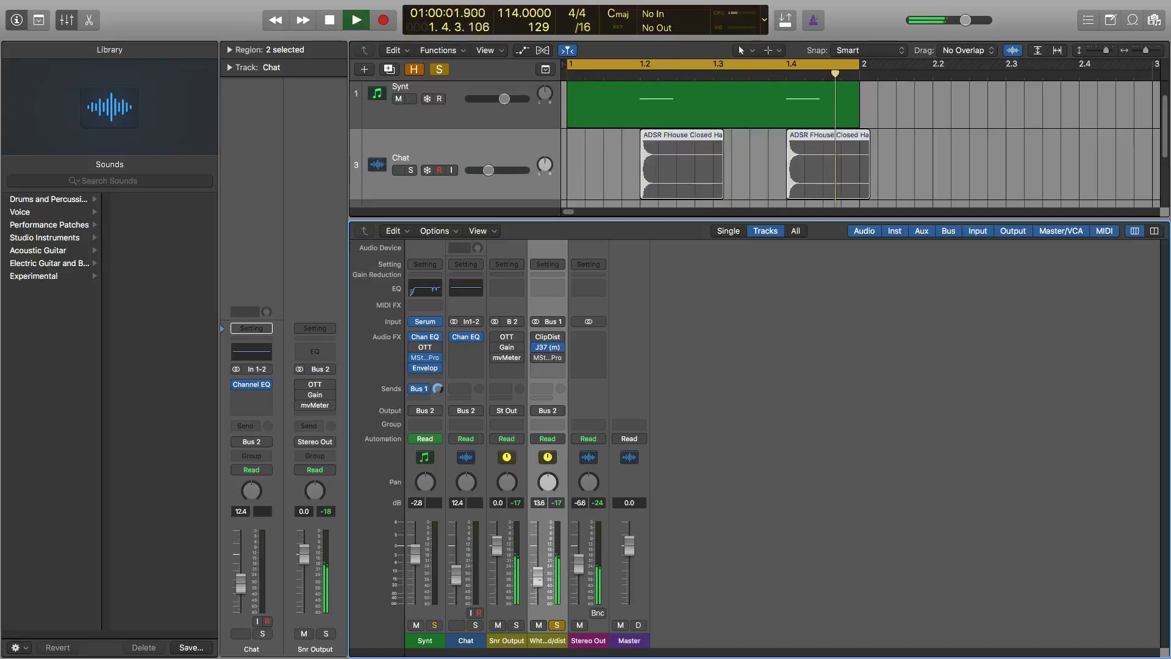
drag(538, 580, 538, 584)
key(space)
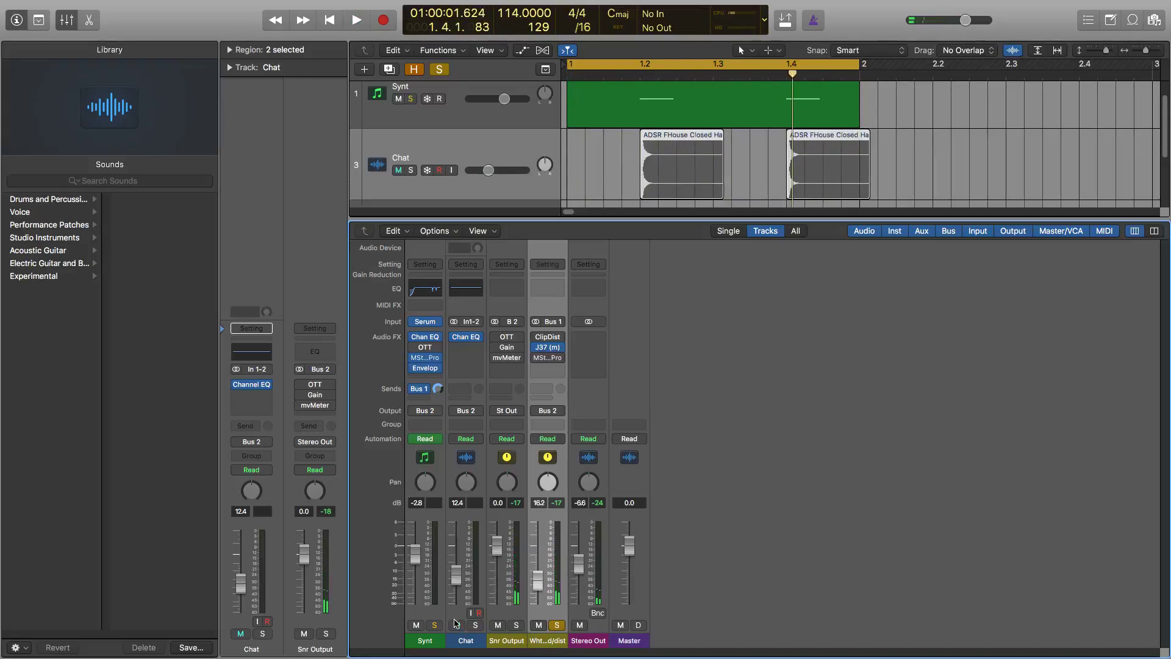
Audition the Synt channel together with the Bus 1 return, and clear the solo and mute states after stopping.
key(space)
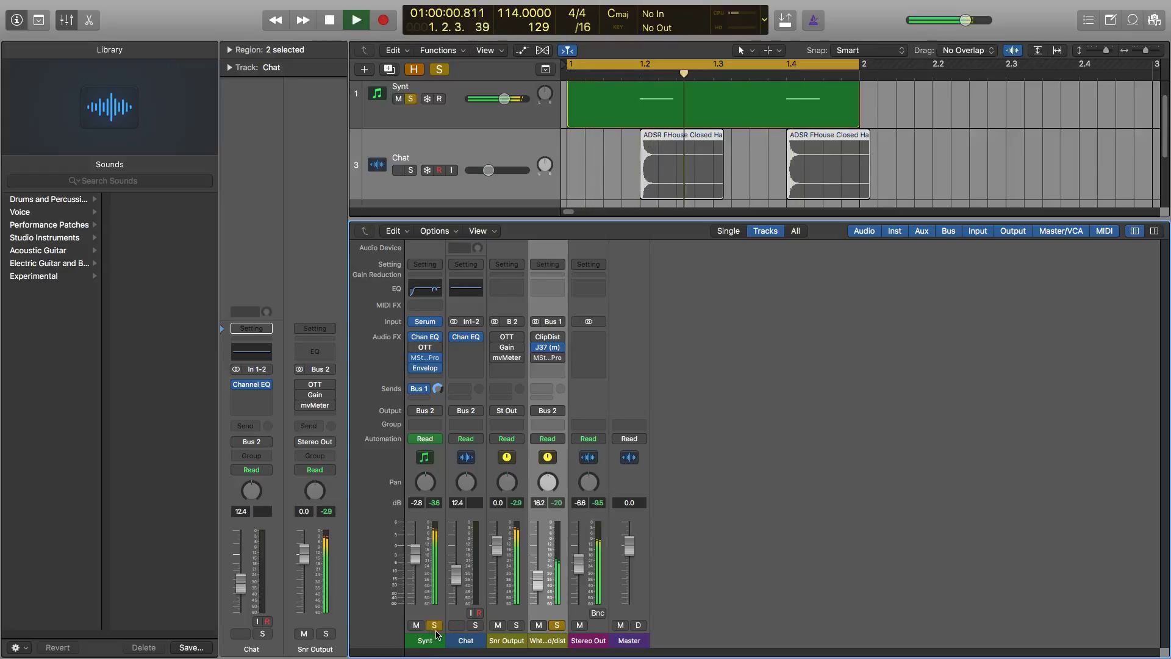
key(space)
click(557, 625)
click(457, 625)
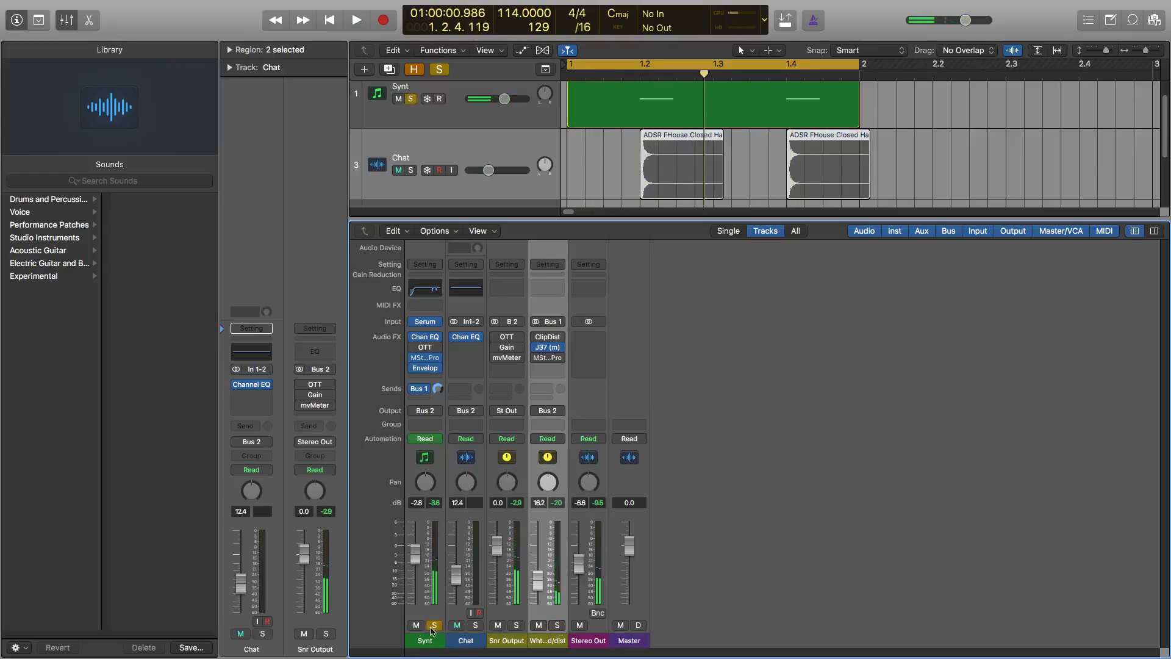
click(431, 627)
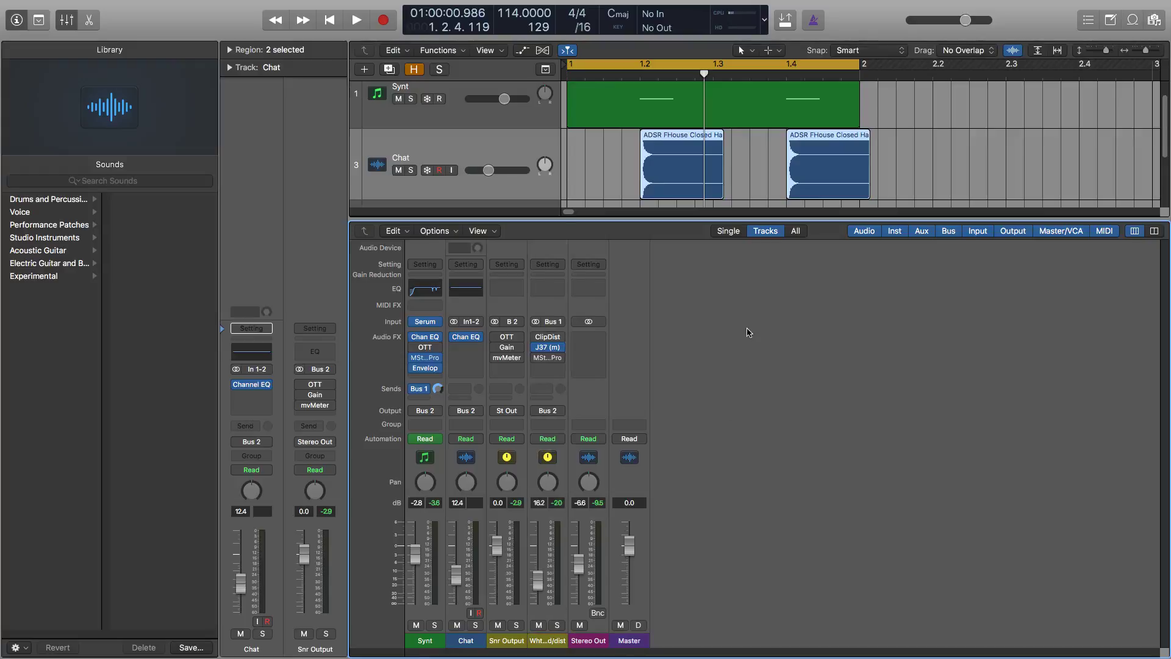
Deselect the Chat regions and return the playhead to the start of the project.
click(607, 160)
key(Return)
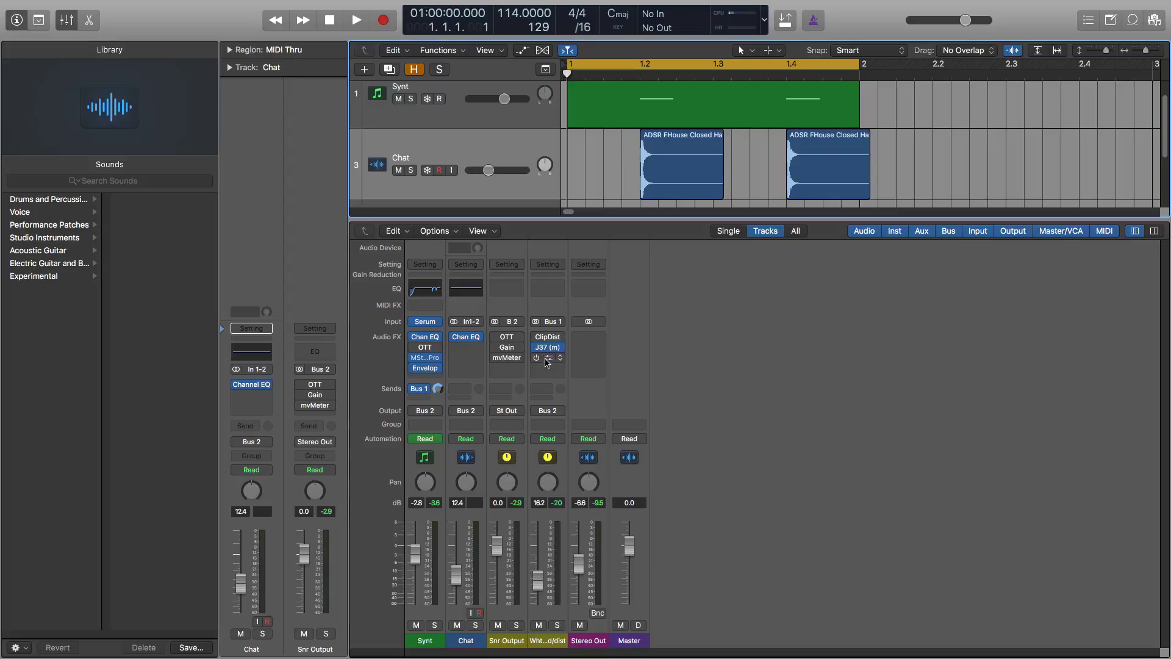
mouse_move(616, 218)
mouse_down()
mouse_move(616, 245)
mouse_move(614, 218)
mouse_up()
Examine the output routing to Bus 2 across the Synt, Chat, Snr Output and Bus 1 return channel strips.
click(430, 318)
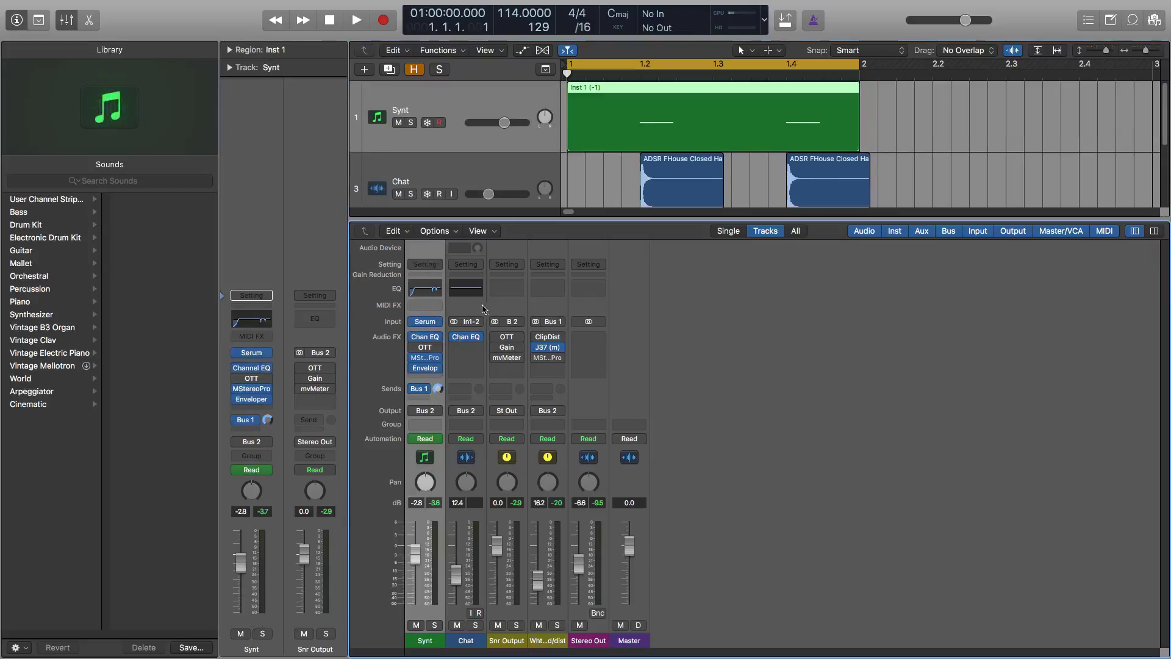
click(473, 302)
click(529, 308)
click(506, 310)
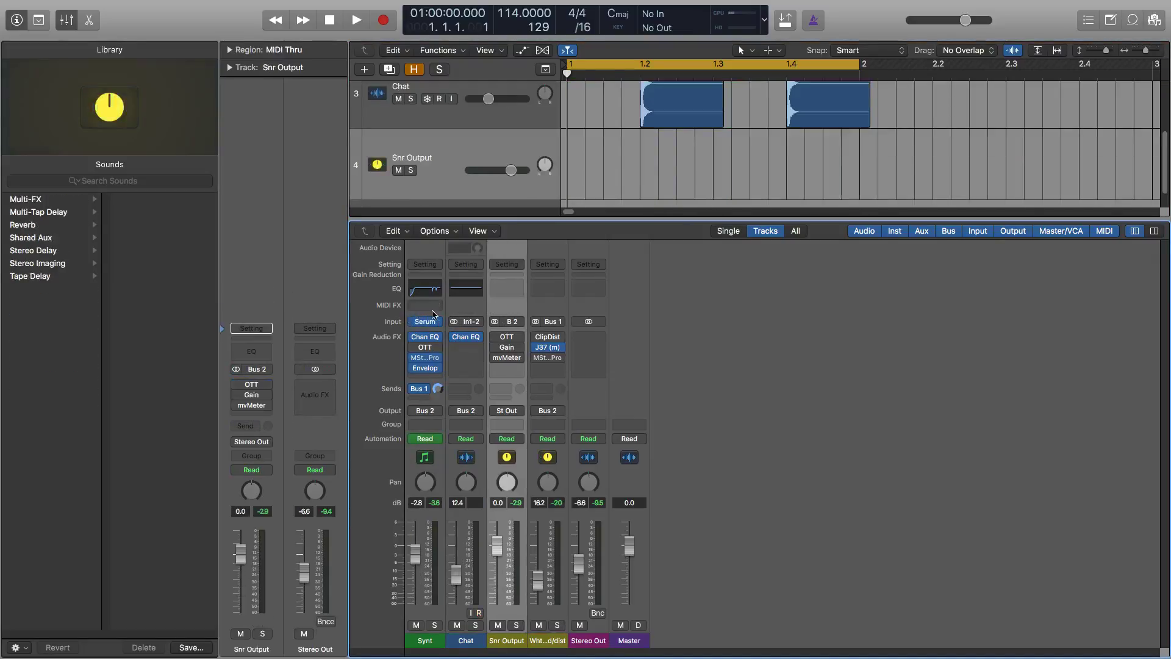
click(470, 309)
click(529, 310)
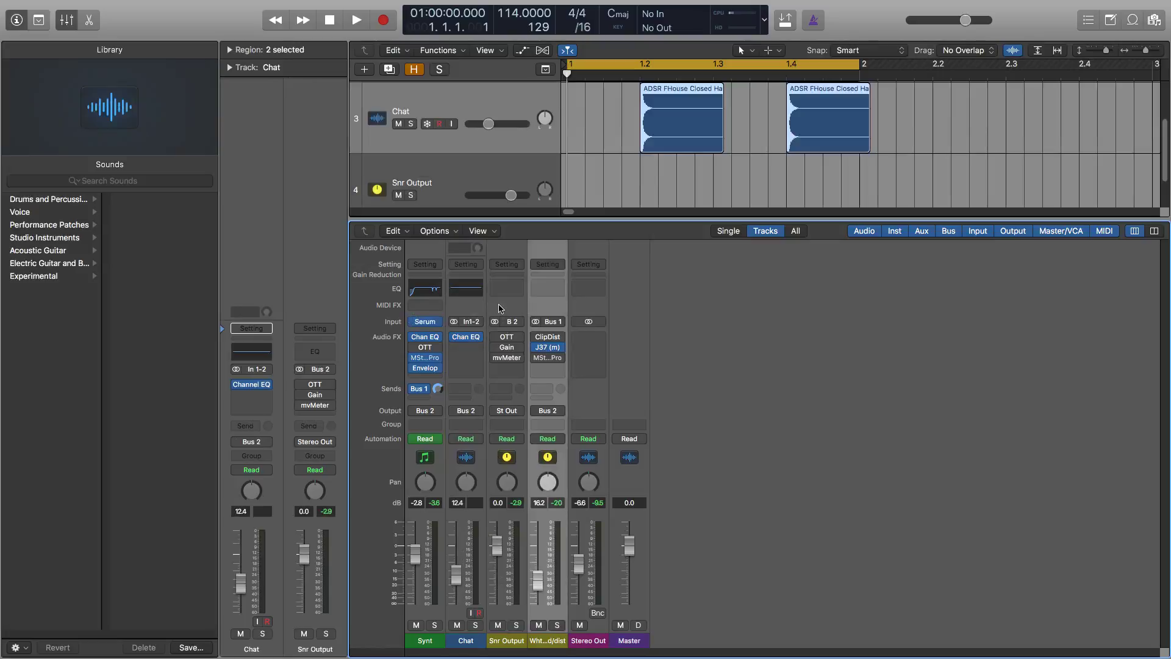
click(438, 404)
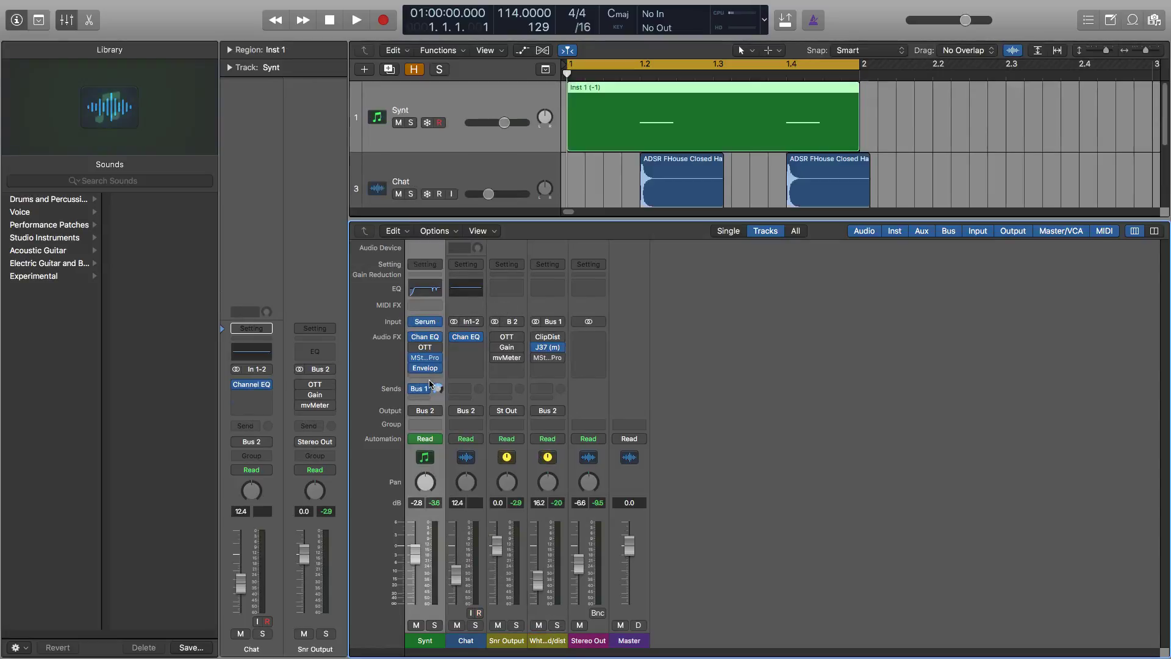
click(438, 411)
click(725, 403)
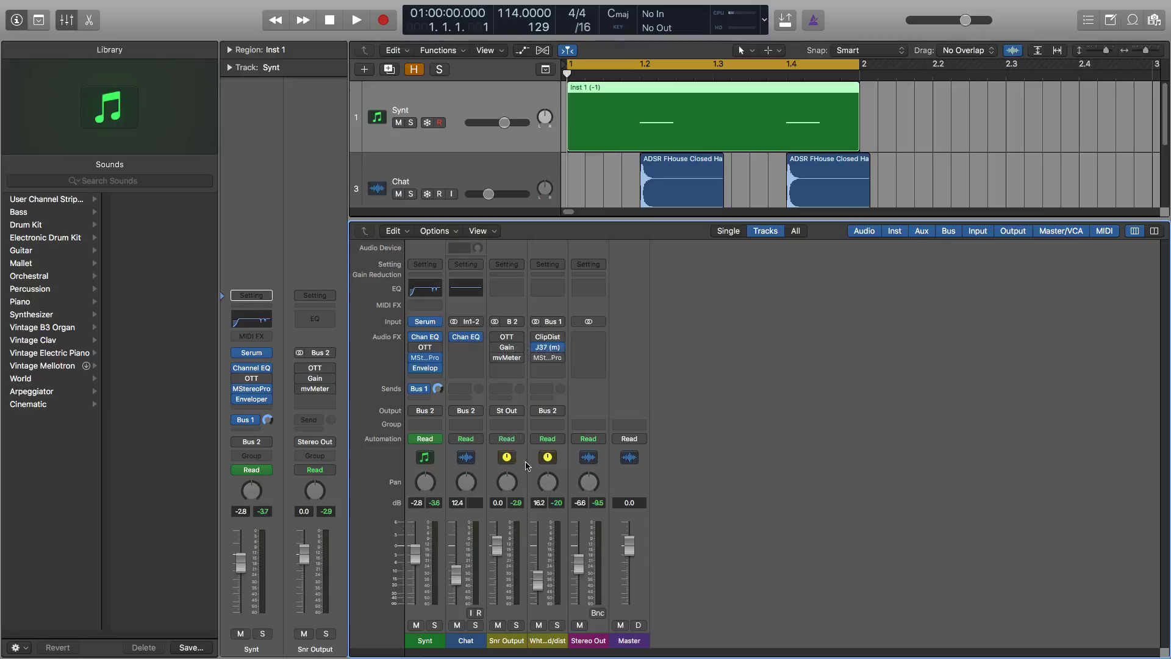
Solo the Snr Output channel.
click(517, 626)
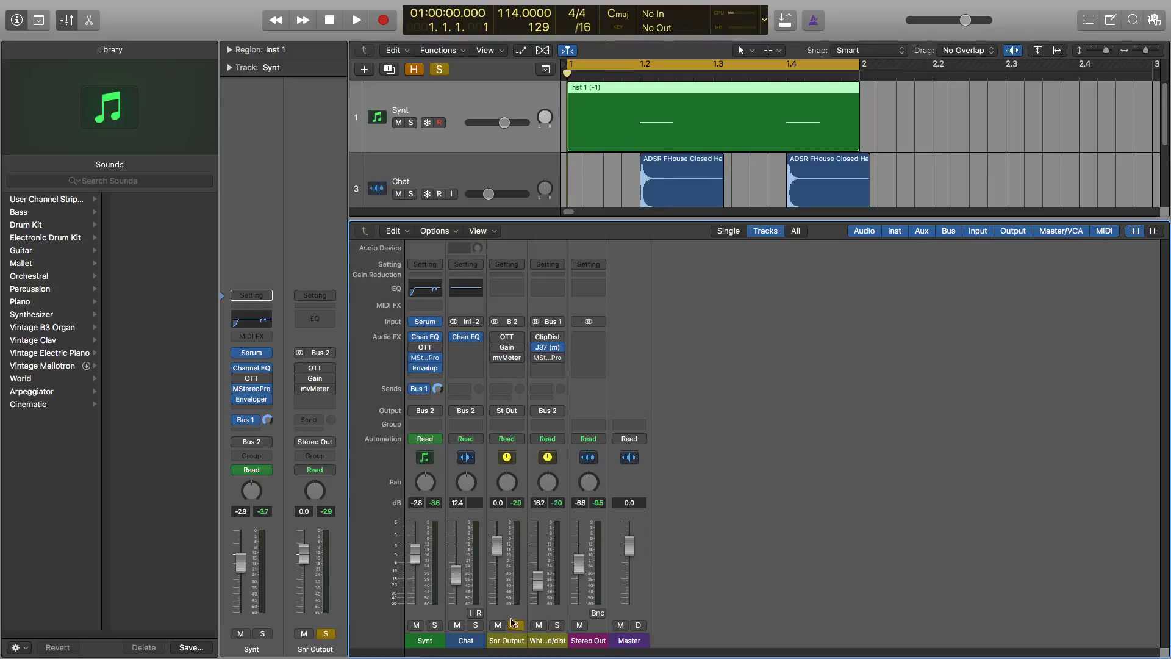
Audition the Snr Output and Synt channels one at a time in solo, clear each solo, and close the mixer.
key(space)
key(space)
click(516, 625)
click(434, 626)
key(space)
key(space)
click(434, 625)
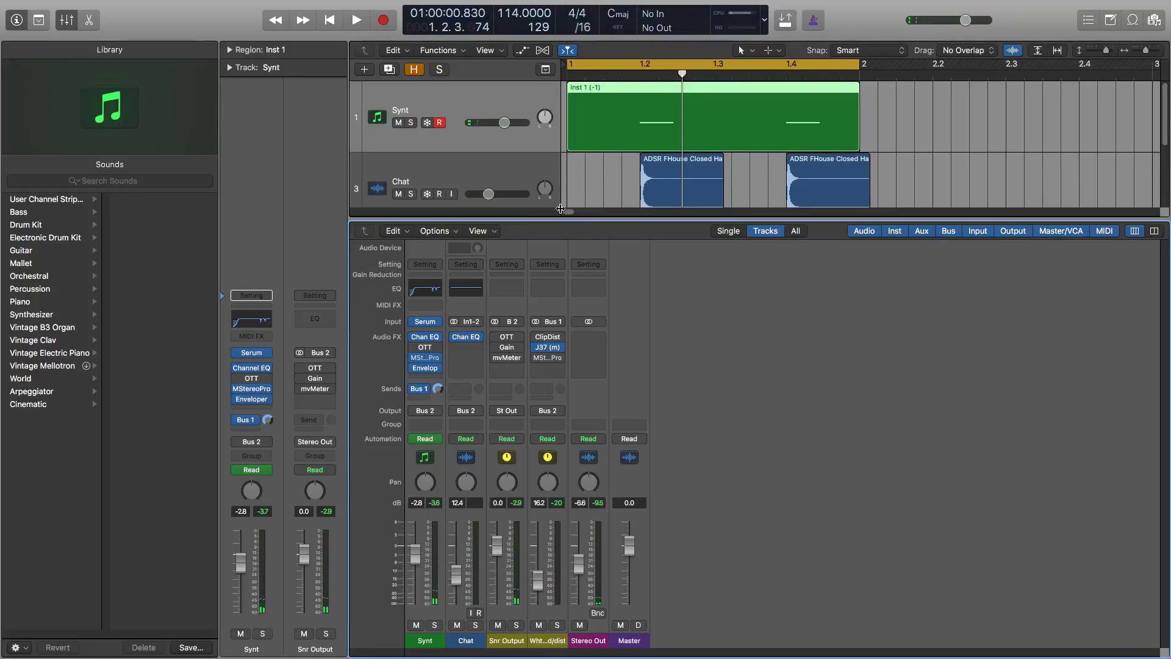
key(x)
right_click(597, 271)
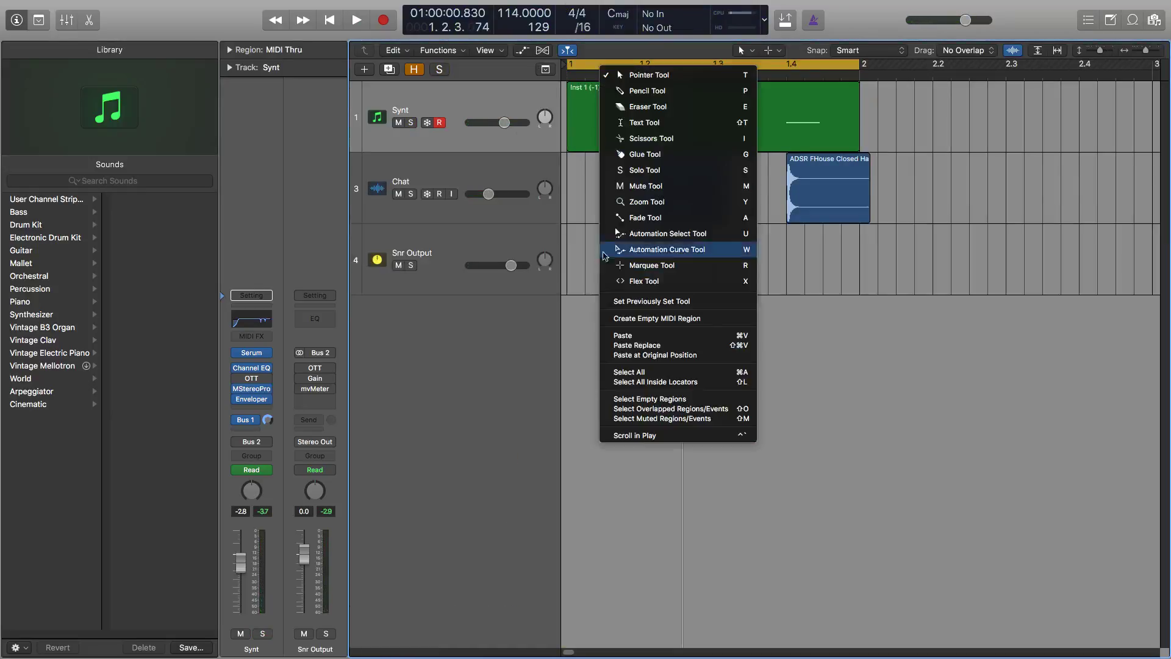
click(807, 250)
right_click(720, 265)
click(668, 250)
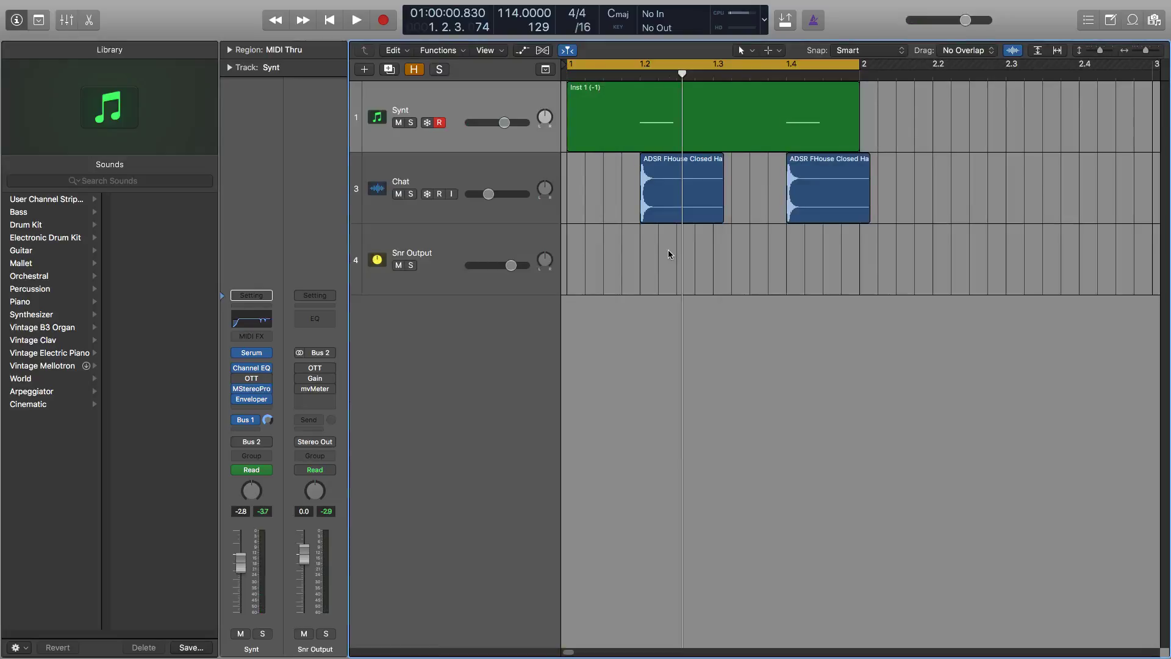
right_click(668, 252)
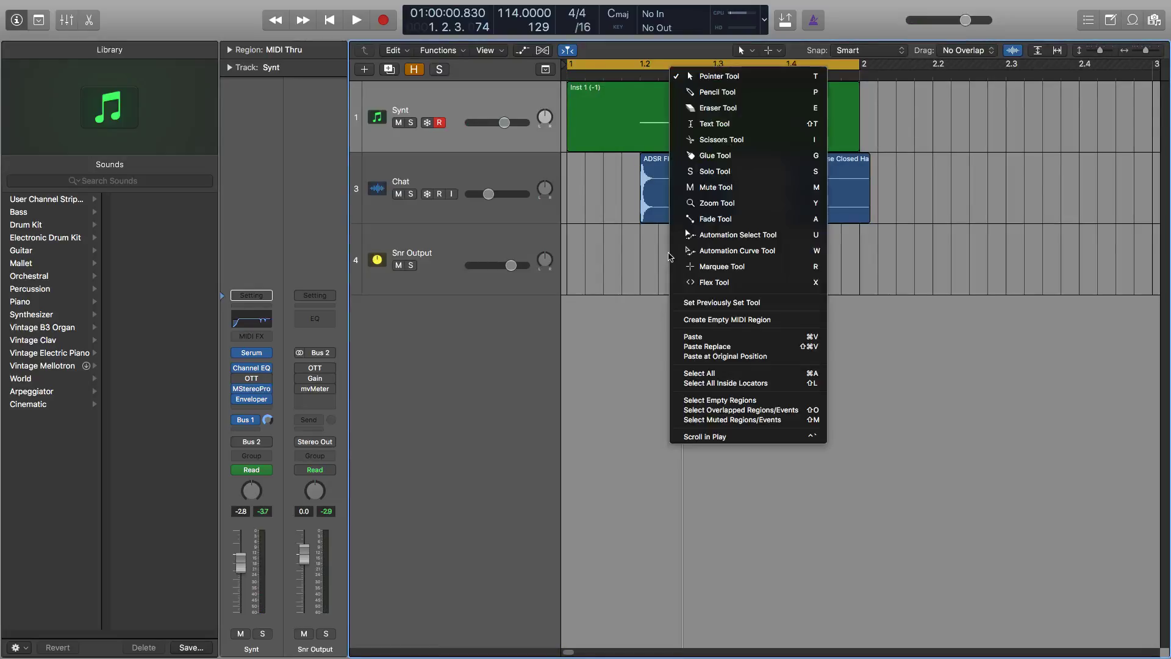
click(607, 266)
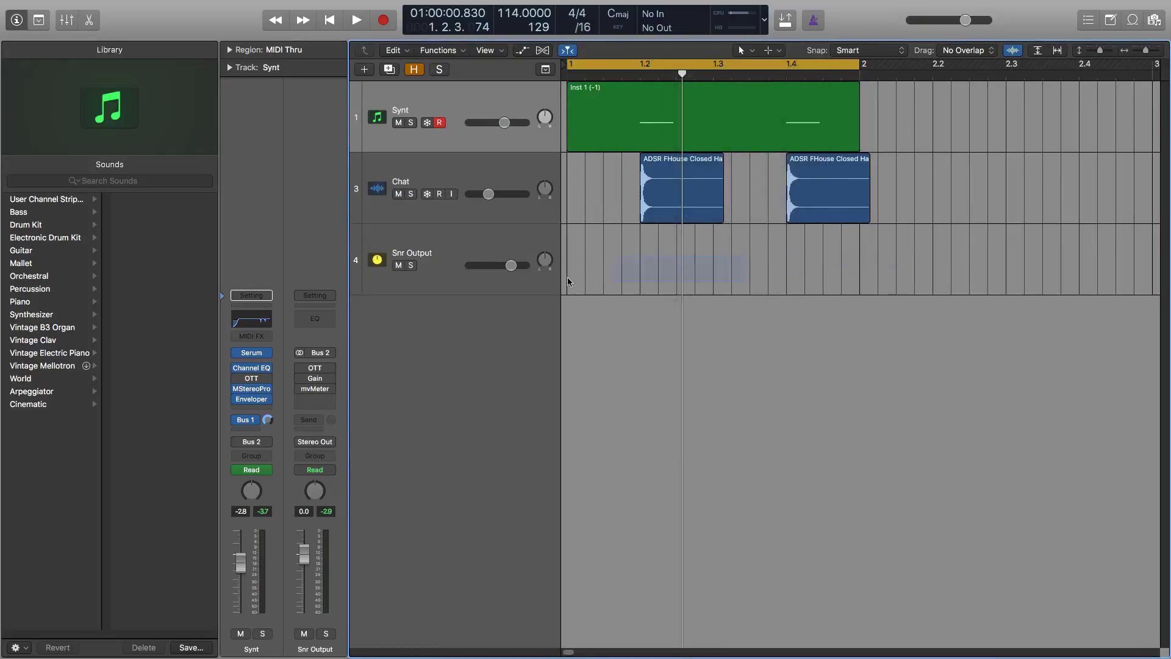
drag(742, 257, 212, 379)
drag(567, 281, 568, 291)
Create one new audio track directly below the Snr Output track.
click(443, 257)
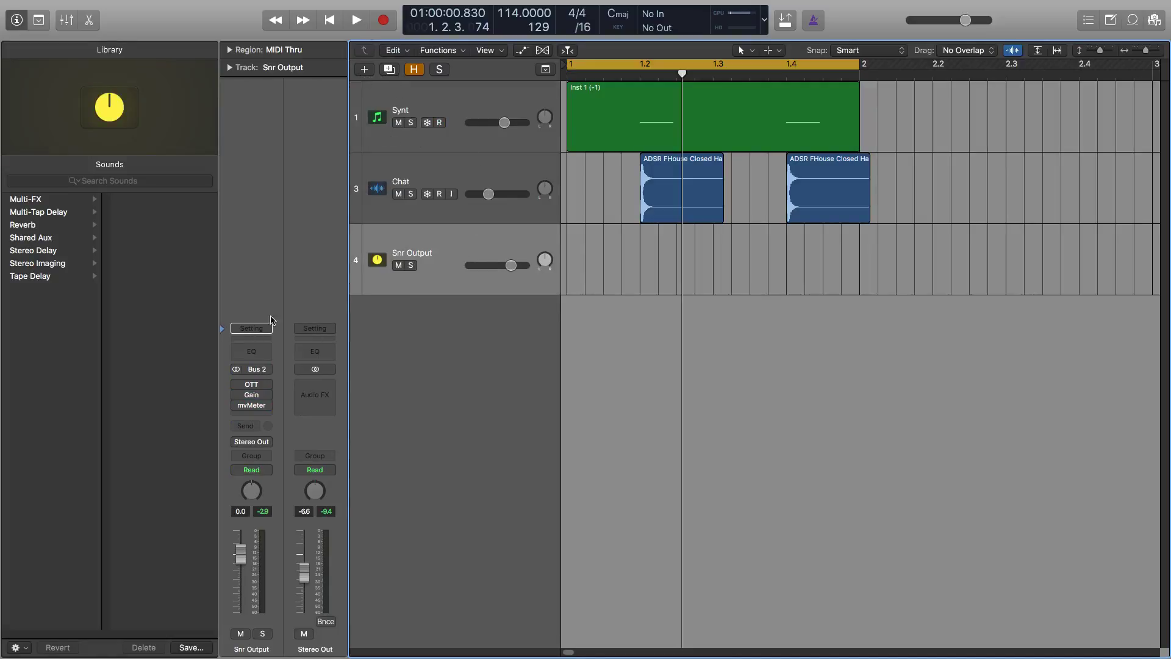
click(363, 71)
click(741, 220)
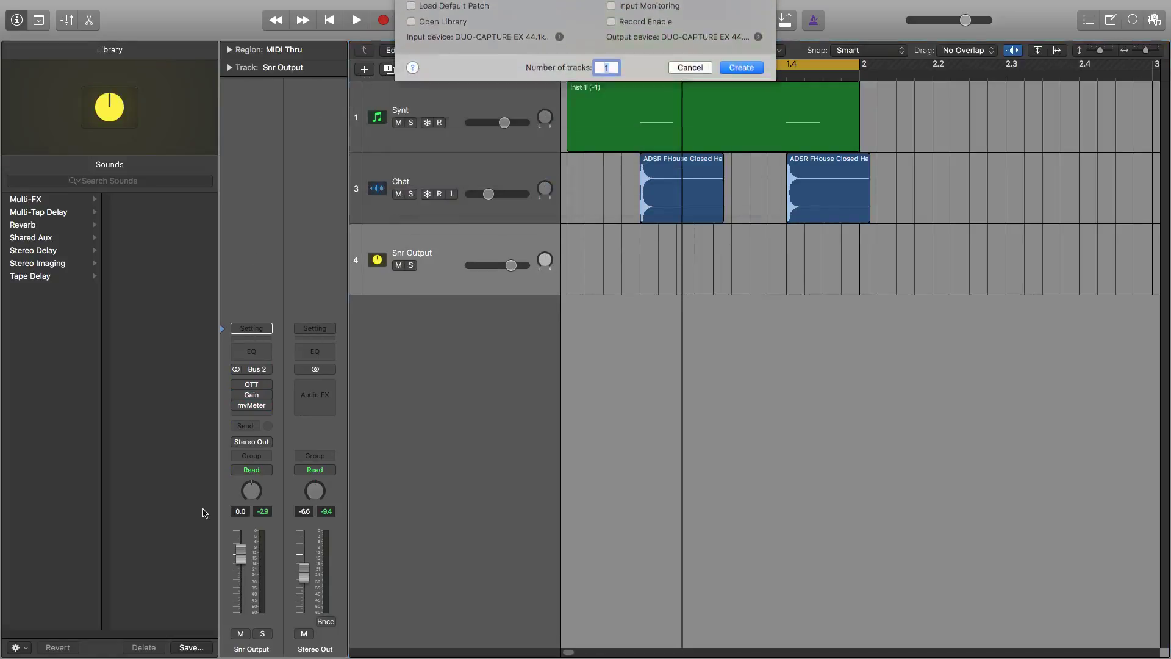
click(467, 252)
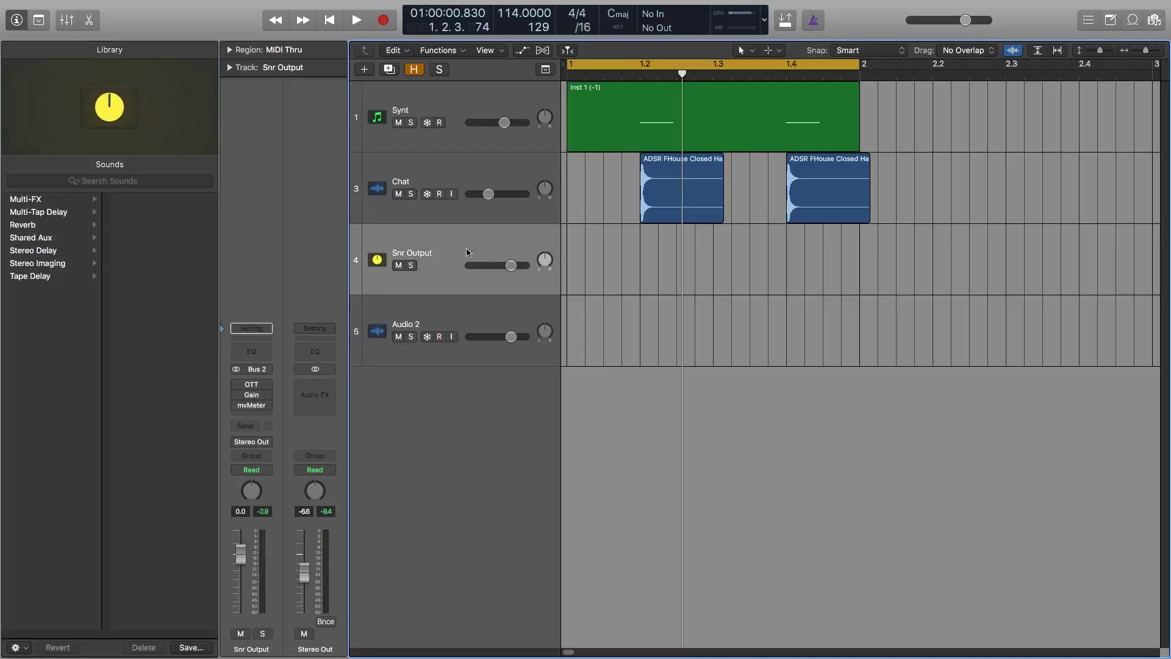
Set the input of the new Audio 2 track to Bus 2.
click(413, 315)
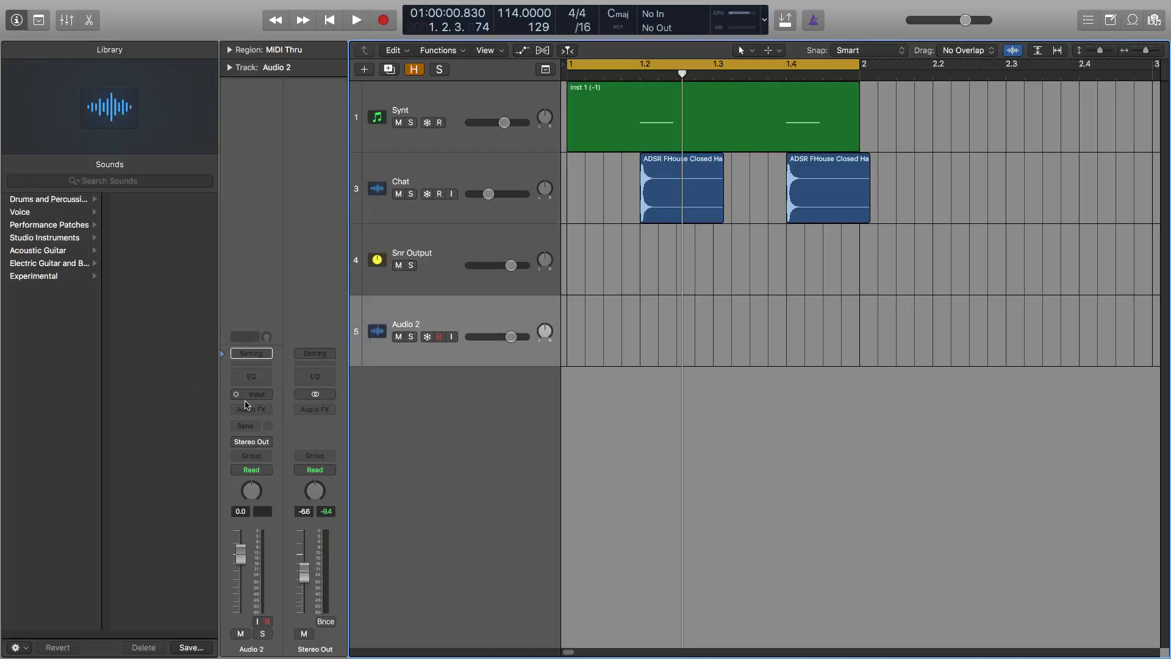
click(263, 393)
mouse_move(269, 420)
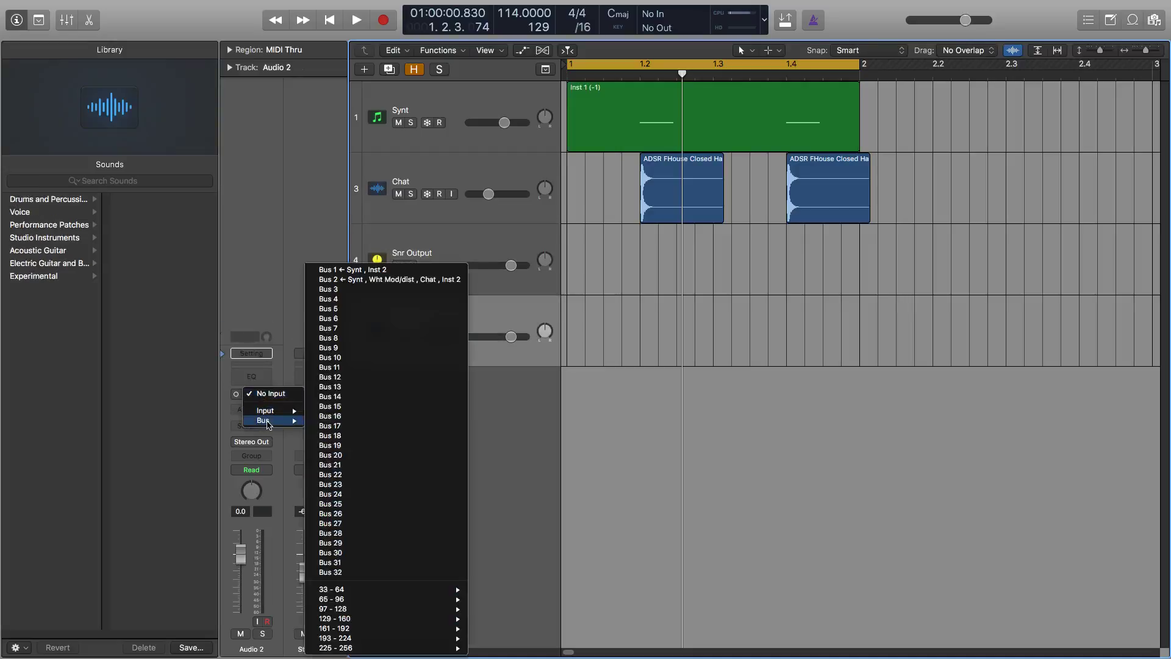
click(360, 279)
Compare the Audio 2 and Snr Output channel strips, and set the Audio 2 input format to stereo to match.
click(382, 287)
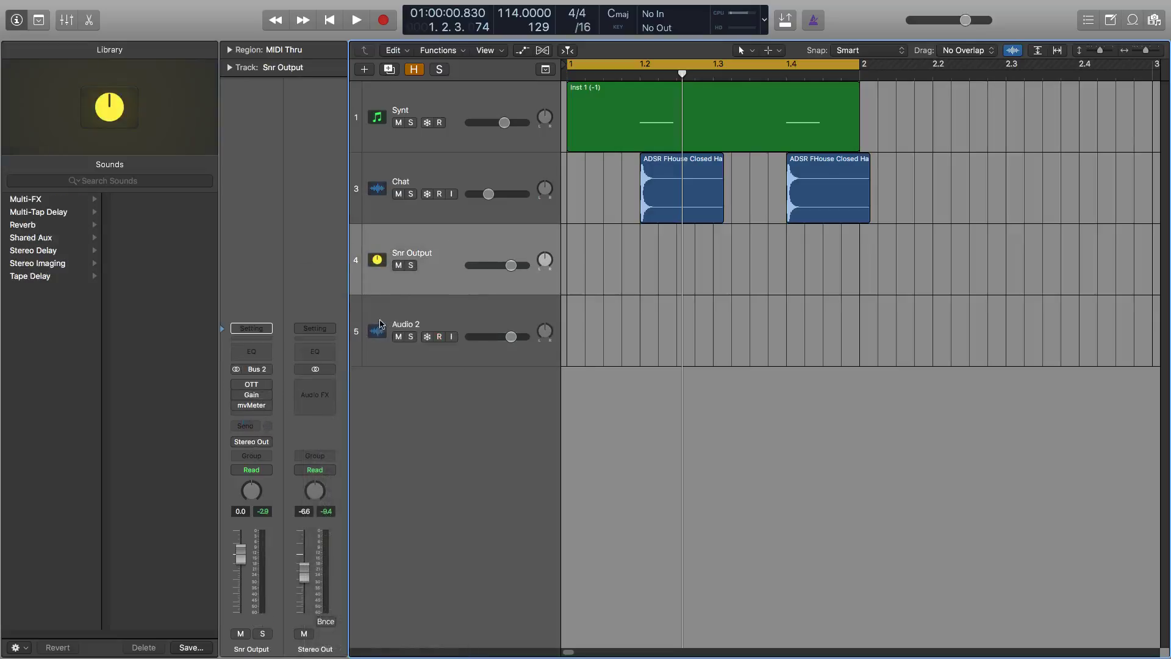
click(443, 319)
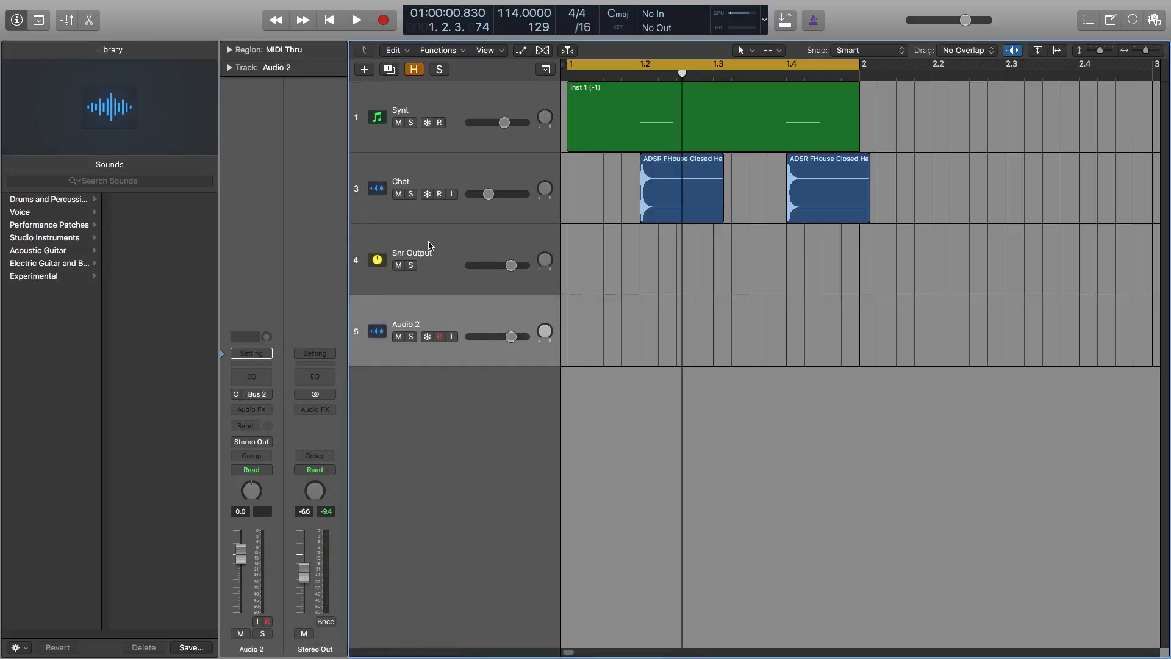
click(426, 318)
click(442, 237)
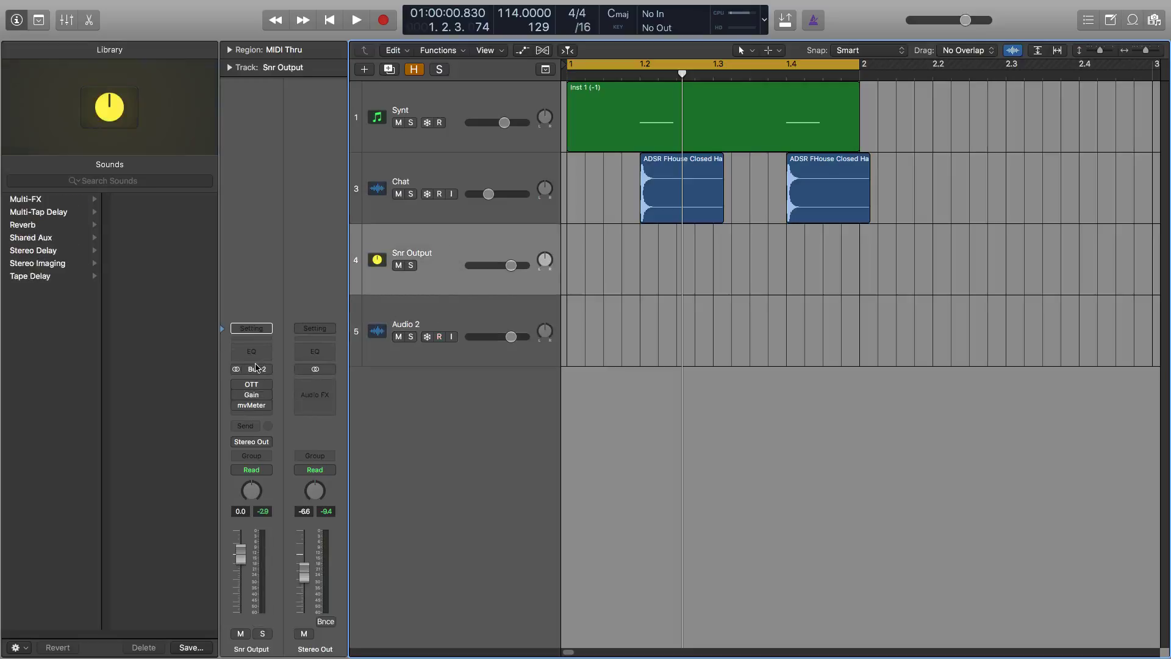
click(410, 322)
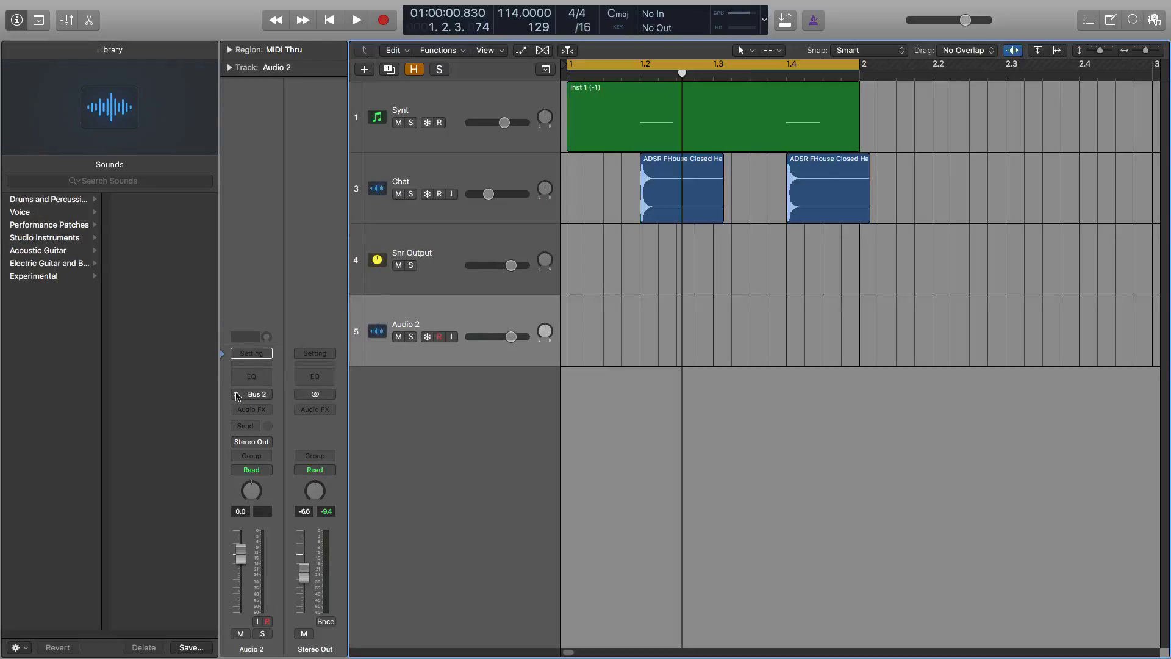
click(413, 256)
click(440, 317)
click(237, 393)
click(402, 238)
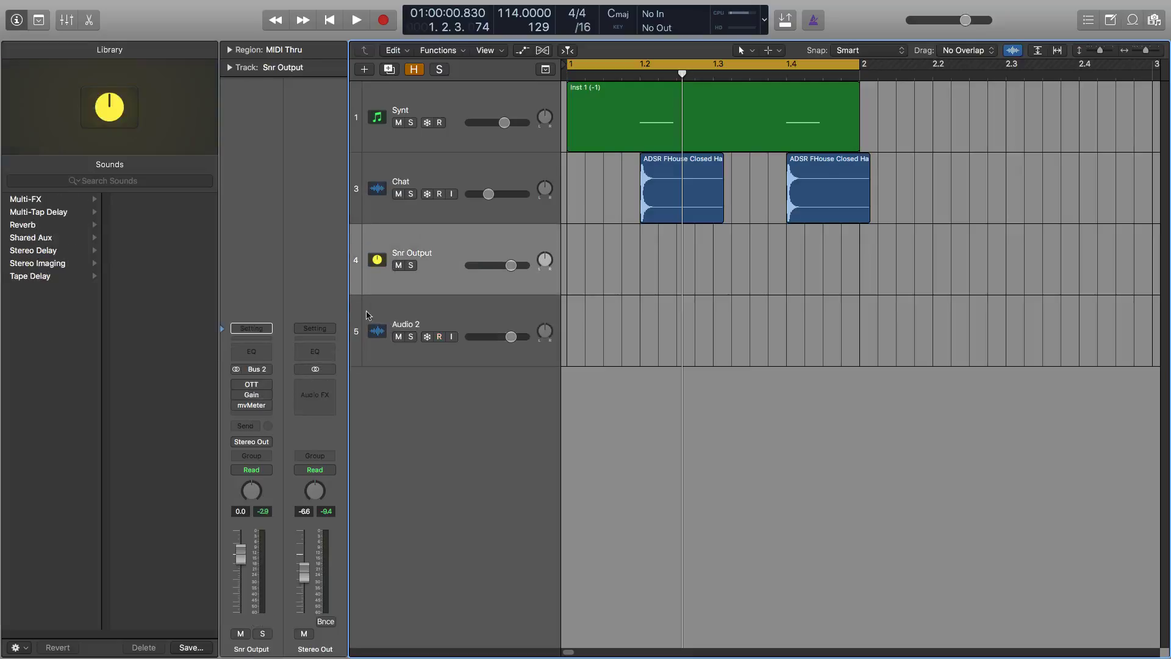
click(427, 314)
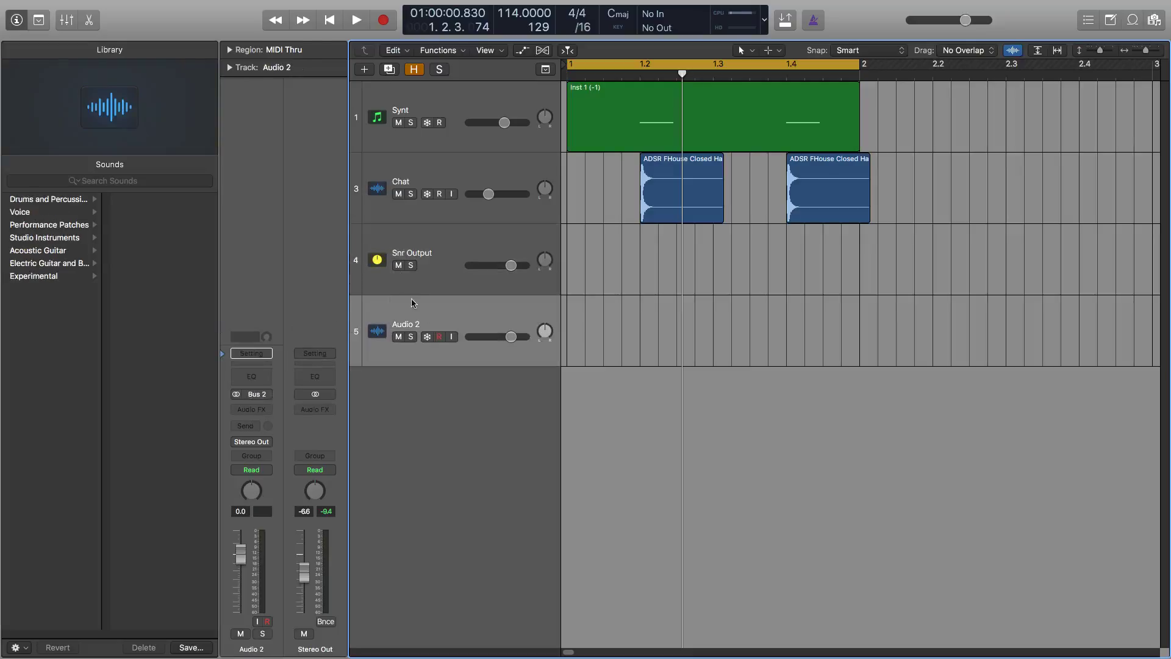
Enable input monitoring on Audio 2 and audition the incoming Bus 2 signal with the track soloed.
click(452, 337)
key(space)
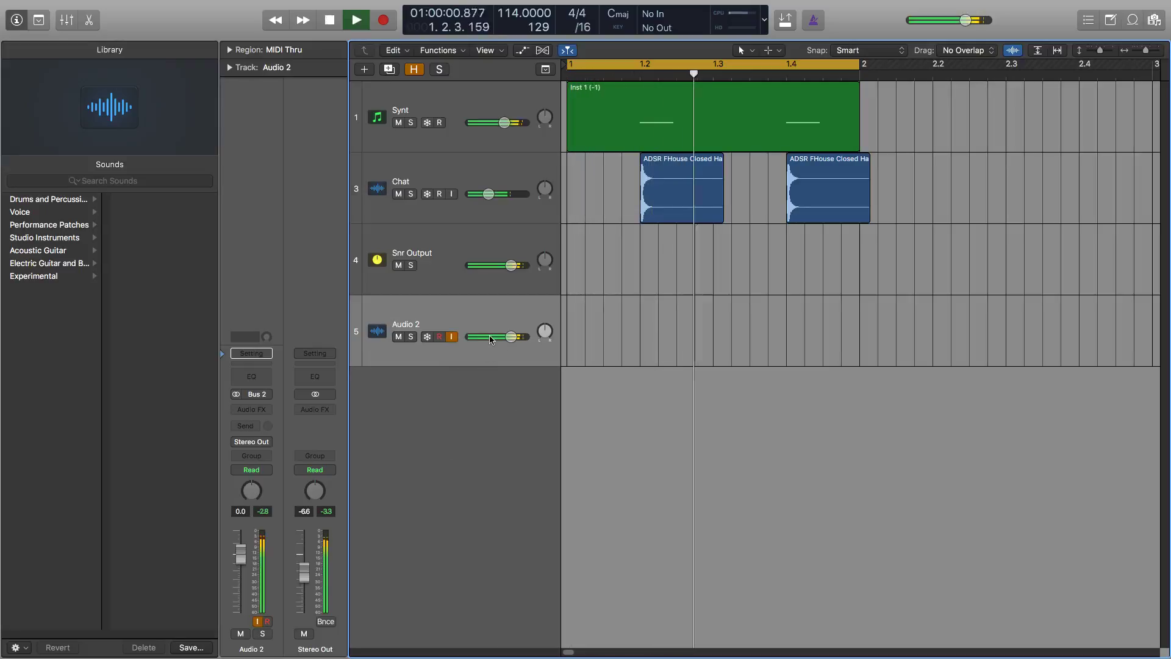
click(411, 337)
key(space)
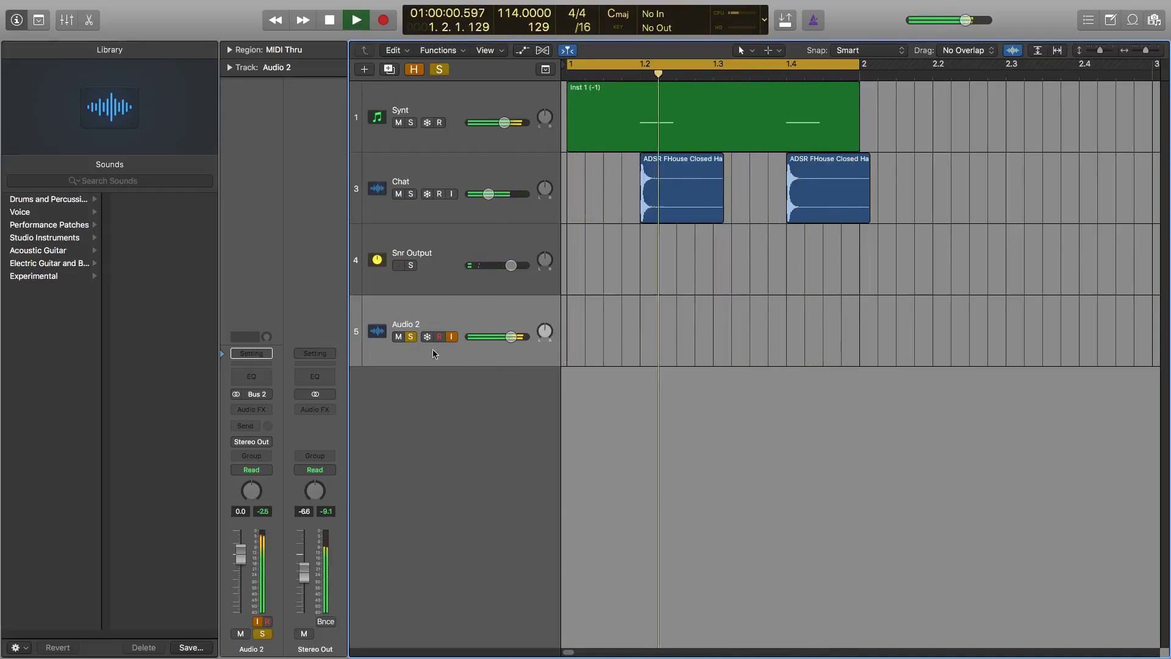
key(space)
Turn off input monitoring on Audio 2 and record the Bus 2 snare signal onto it over the one-bar cycle.
click(451, 337)
key(r)
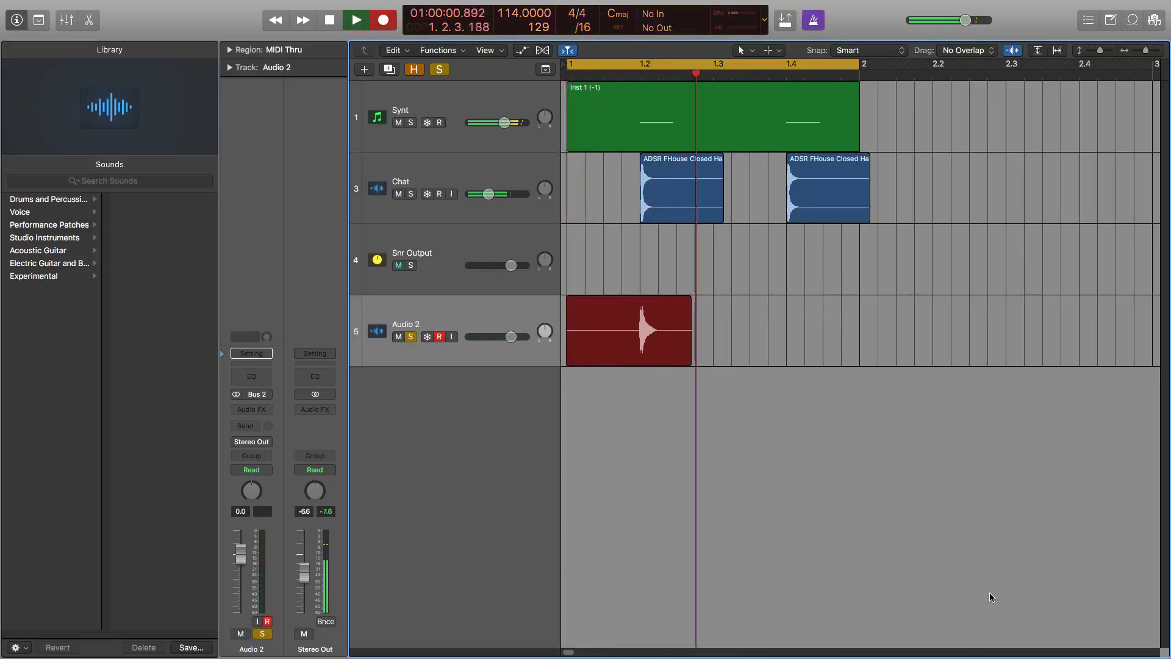
key(space)
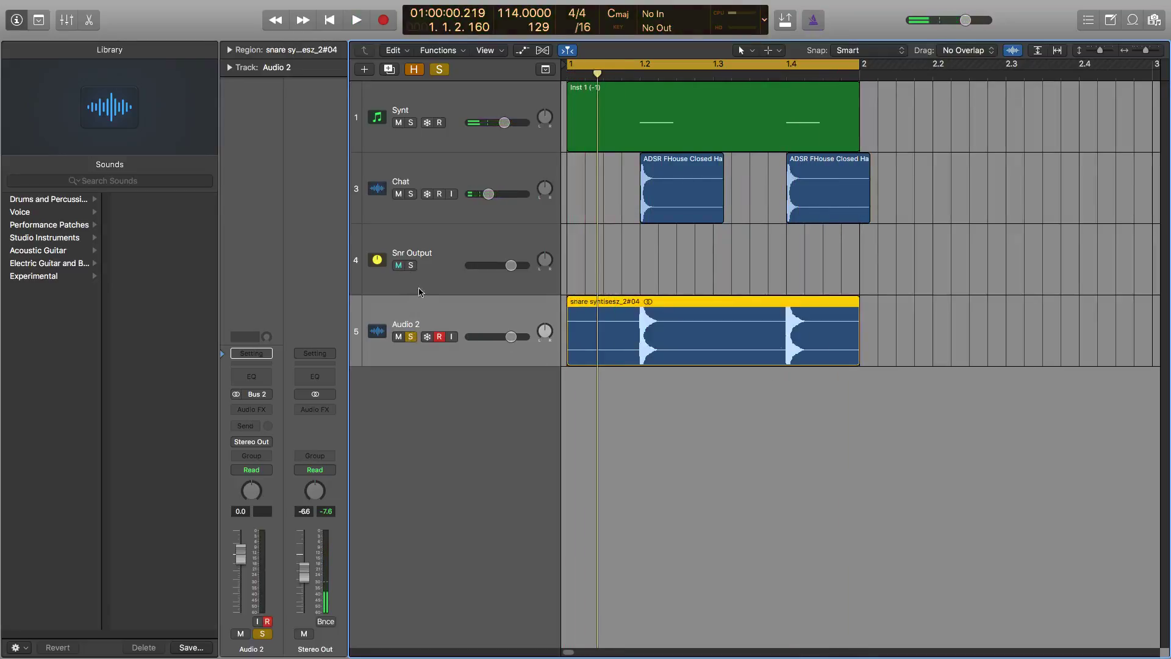
Keep Audio 2 soloed and set its input to No Input.
click(411, 336)
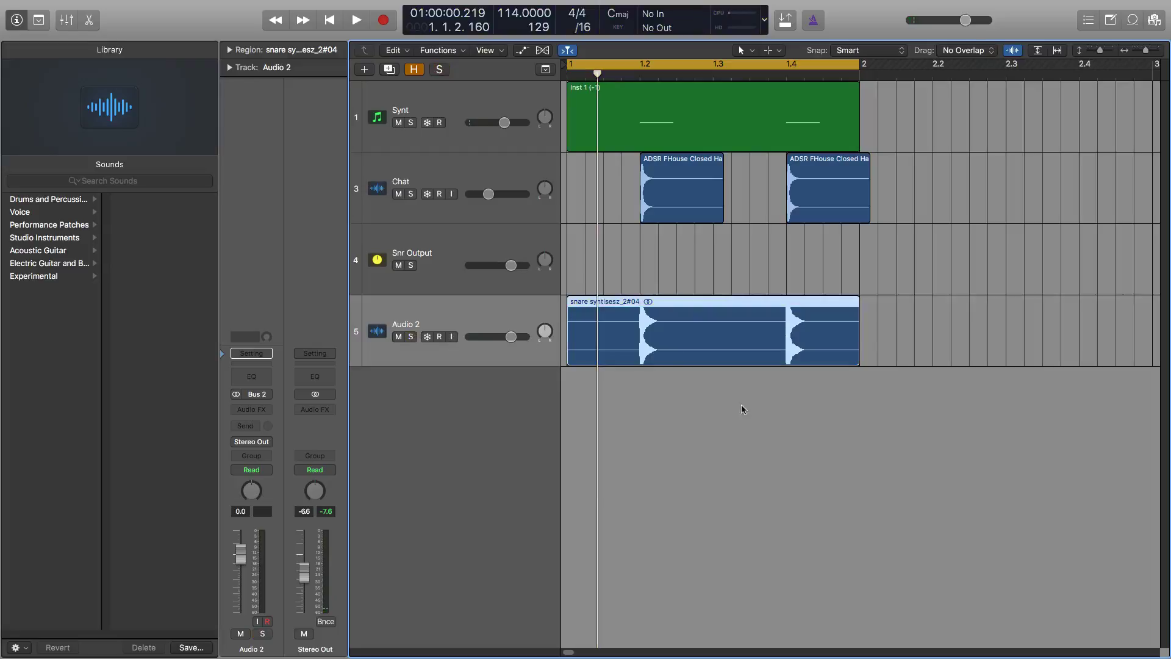
click(411, 336)
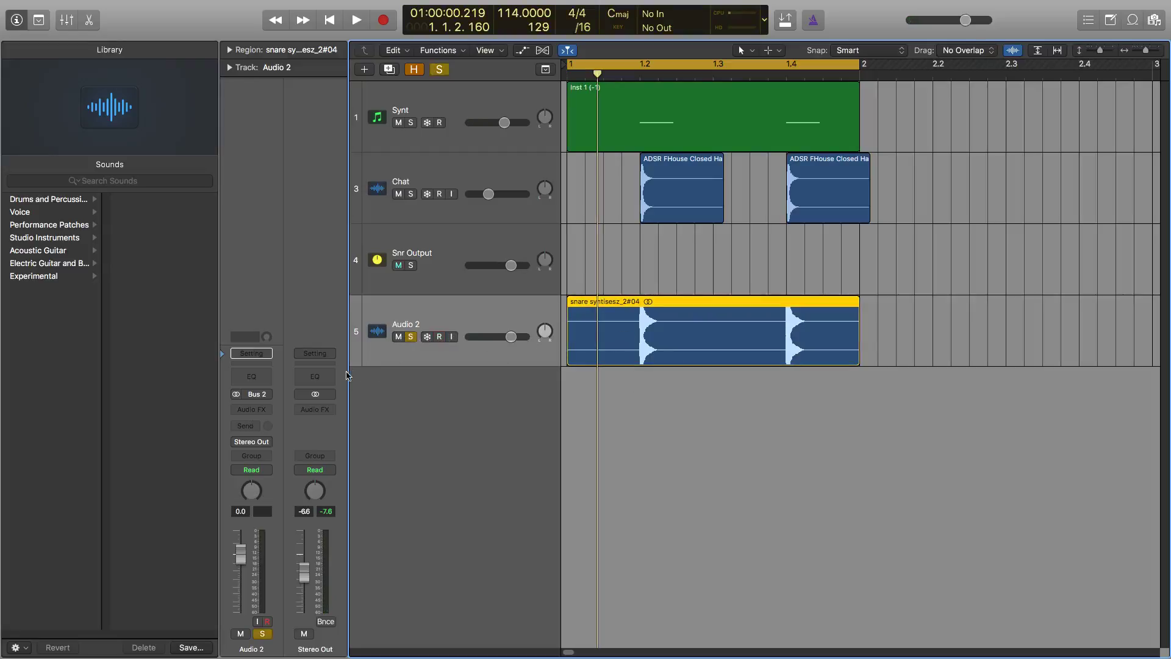
click(261, 394)
click(267, 413)
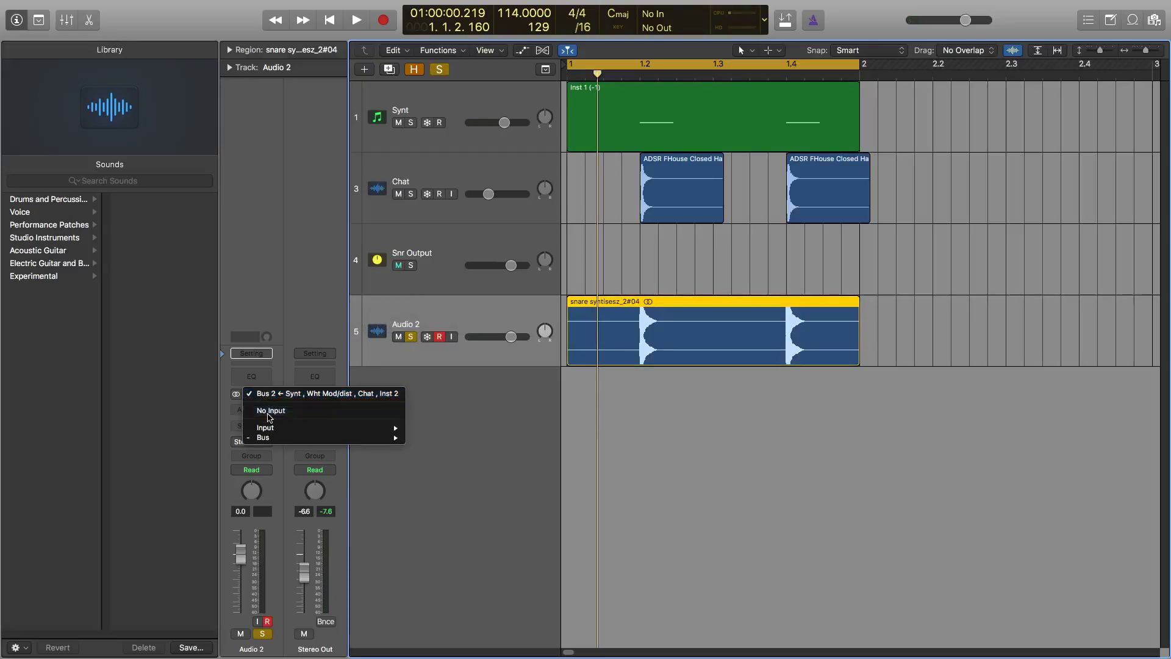
click(678, 208)
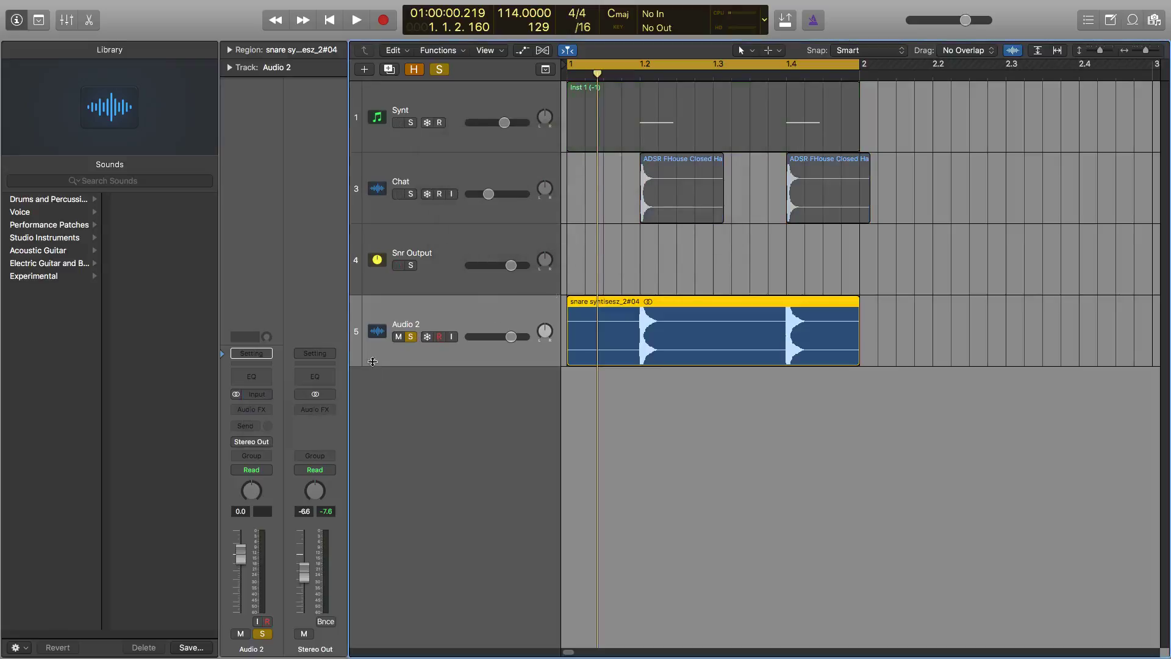
Play back the soloed snare recording on Audio 2, and clear the solo after stopping.
key(space)
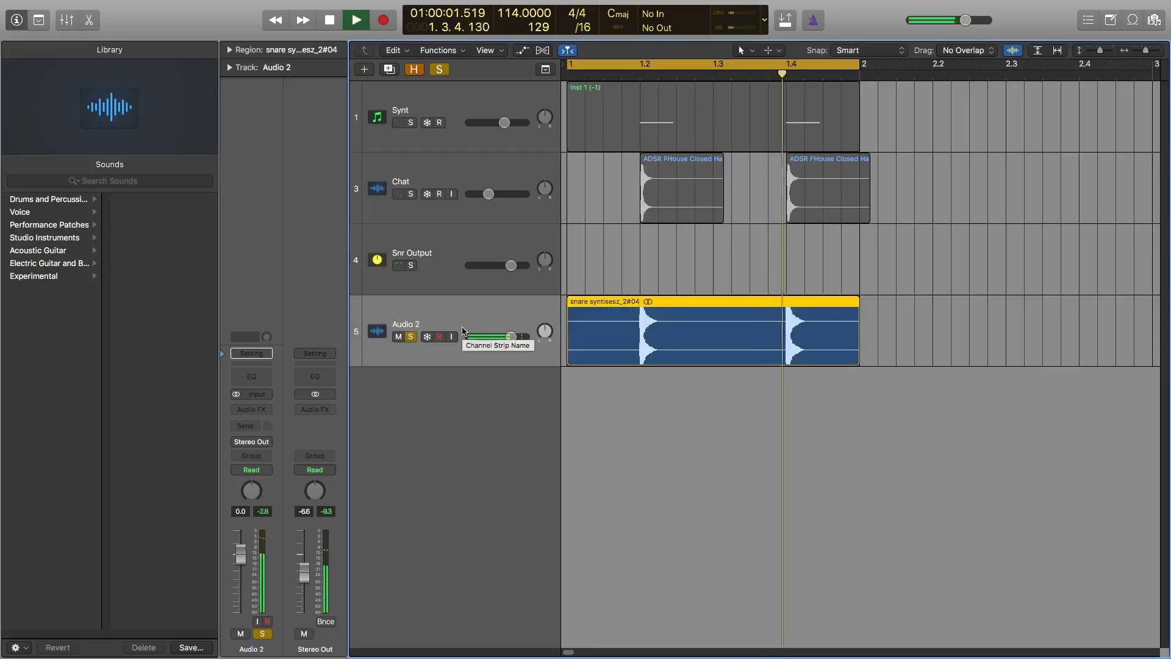
key(space)
click(409, 339)
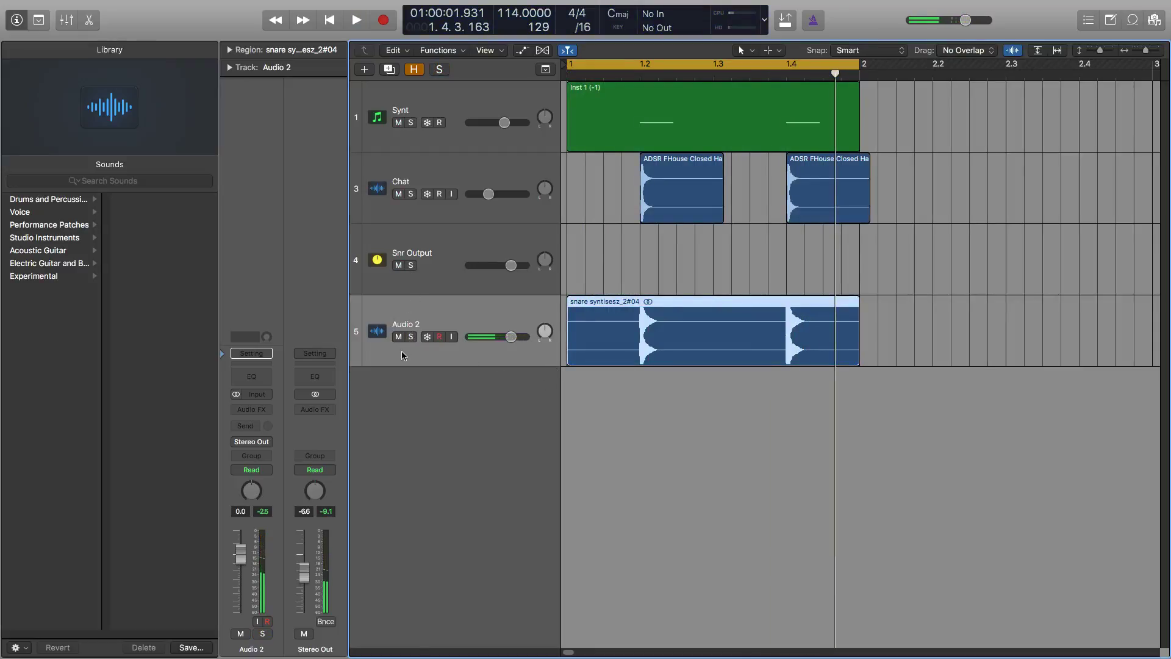
Remove the silence from the recorded Audio 2 region using a 4.0% threshold and a 0.1000 sec minimum silence time.
click(455, 195)
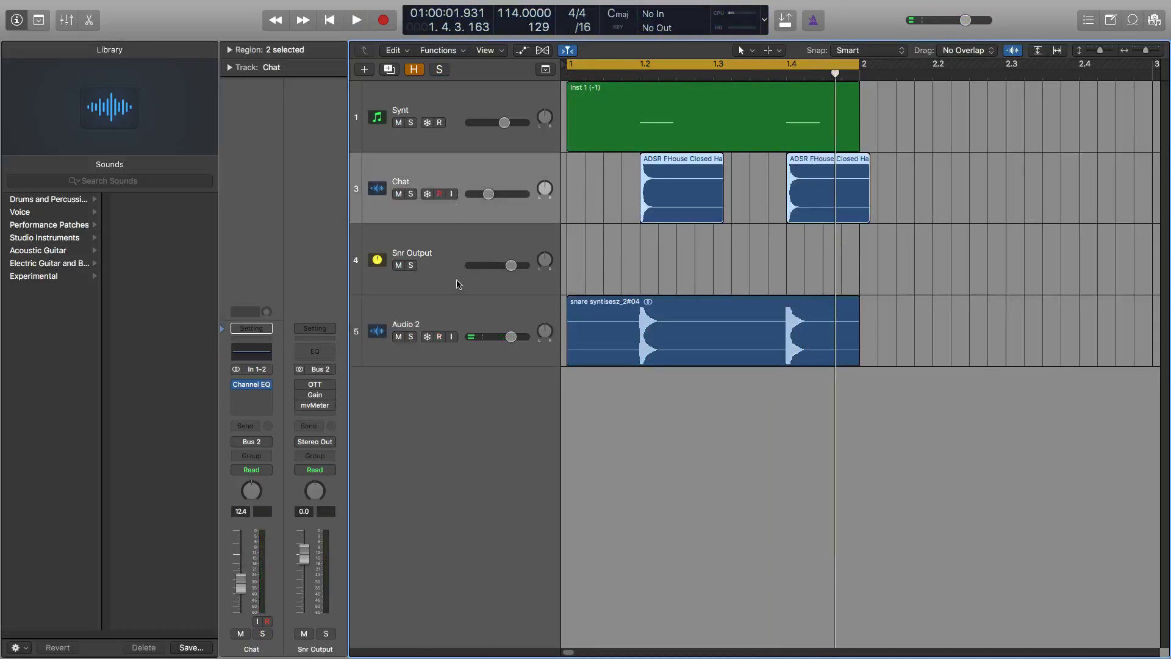
click(462, 322)
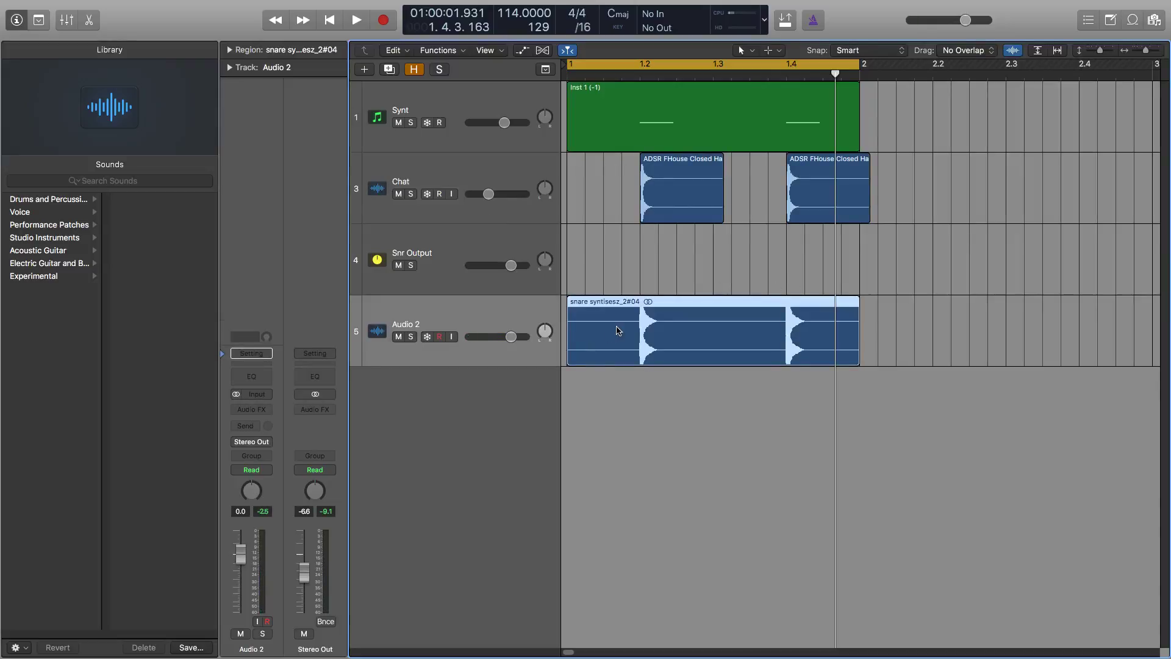
key(ctrl+x)
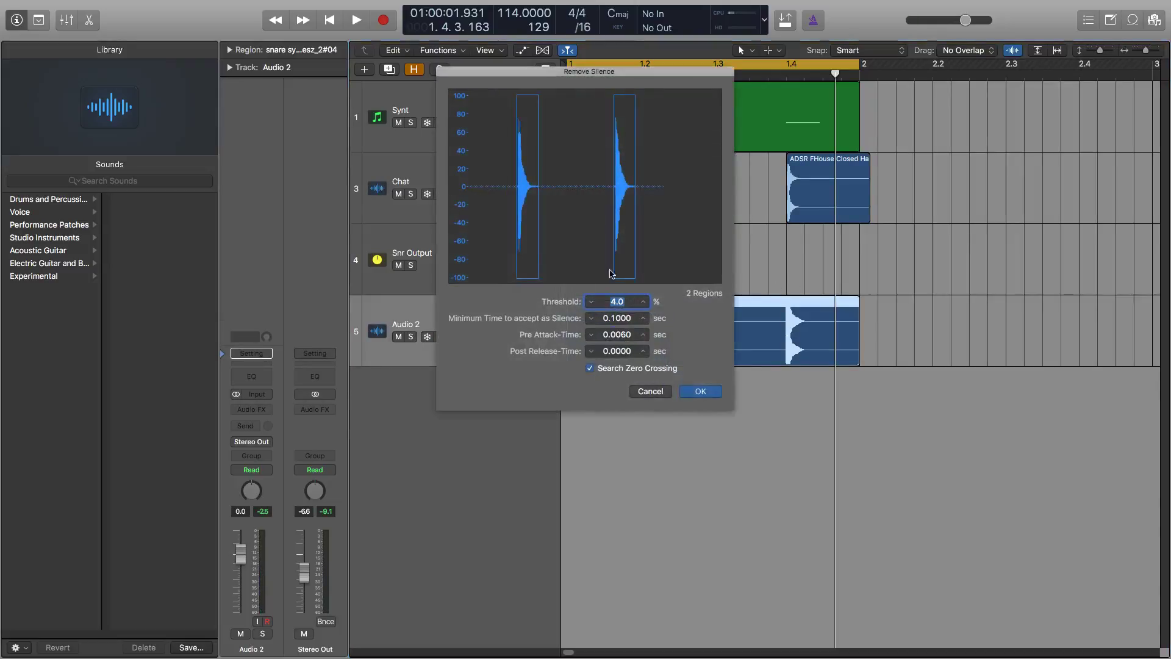
click(699, 391)
Examine the export options for the first trimmed snare region on Audio 2 without exporting.
right_click(648, 328)
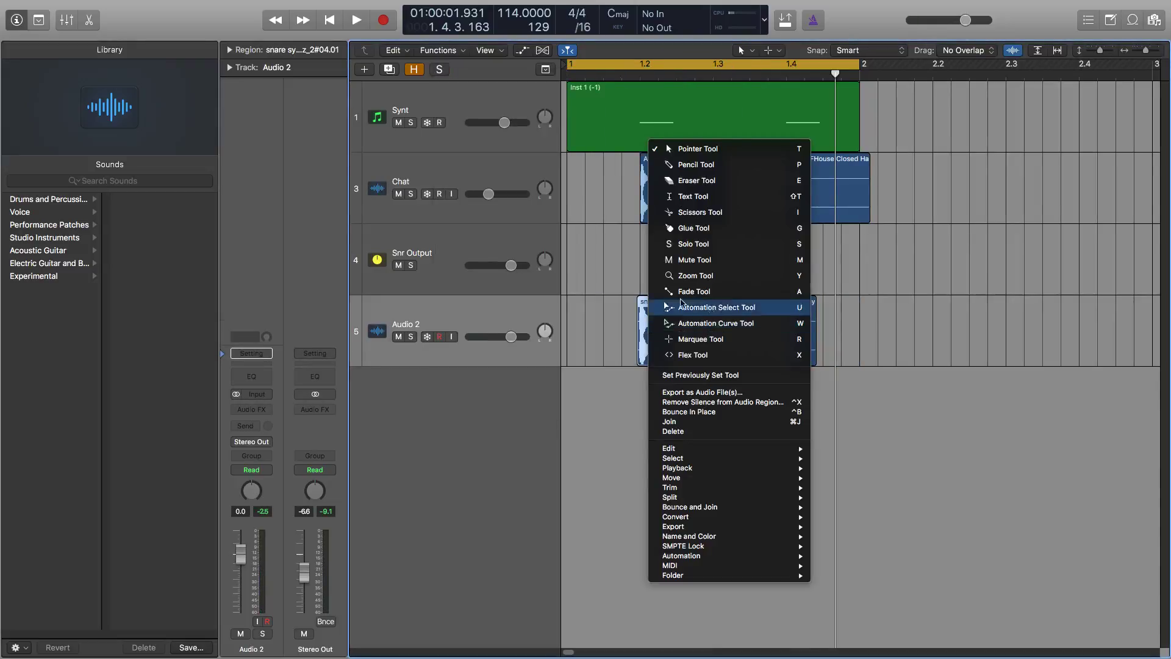
mouse_move(752, 526)
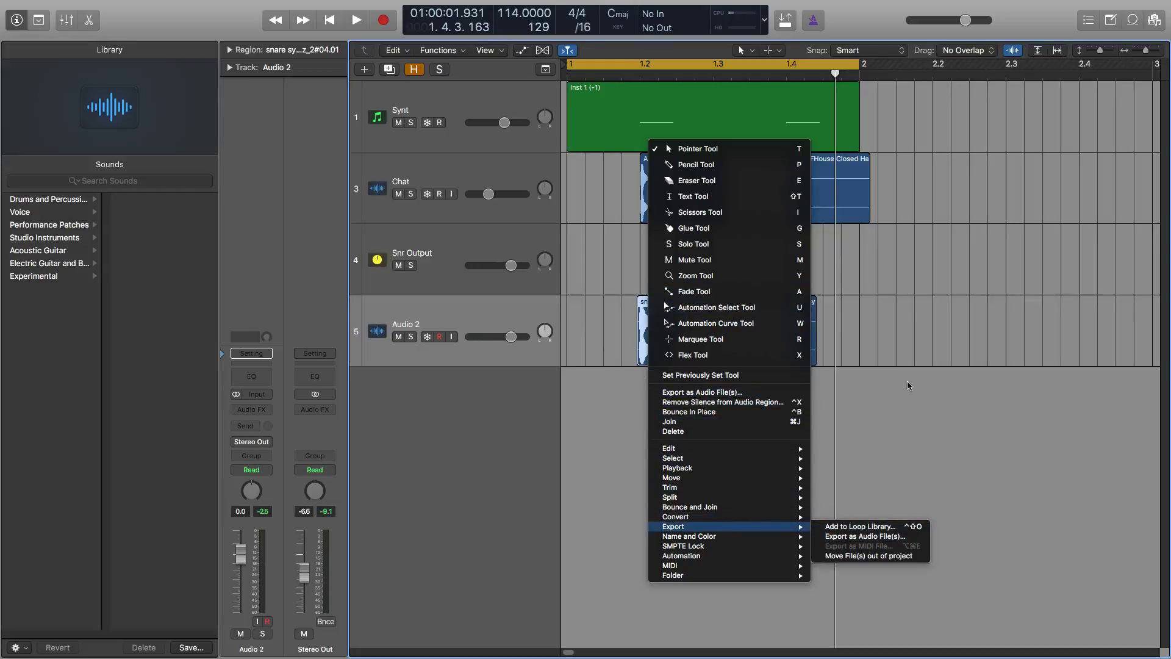
click(906, 343)
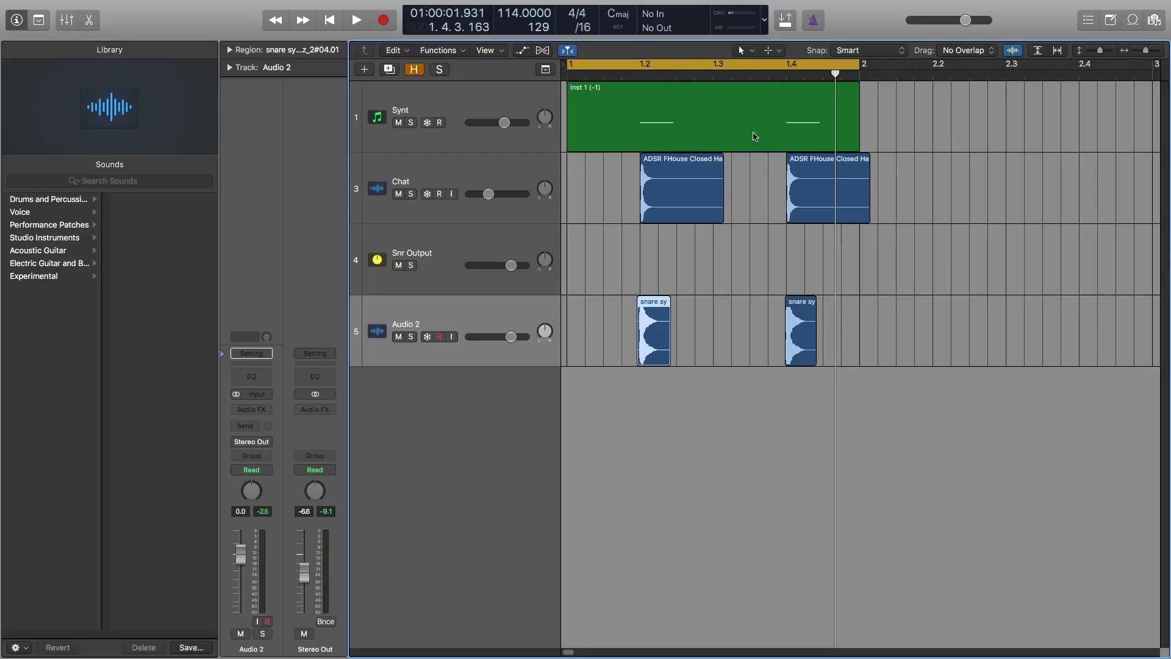
Place the playhead at beat 1.4 and briefly view the track automation, including the Synt's Enveloper curve.
drag(644, 78, 788, 81)
key(a)
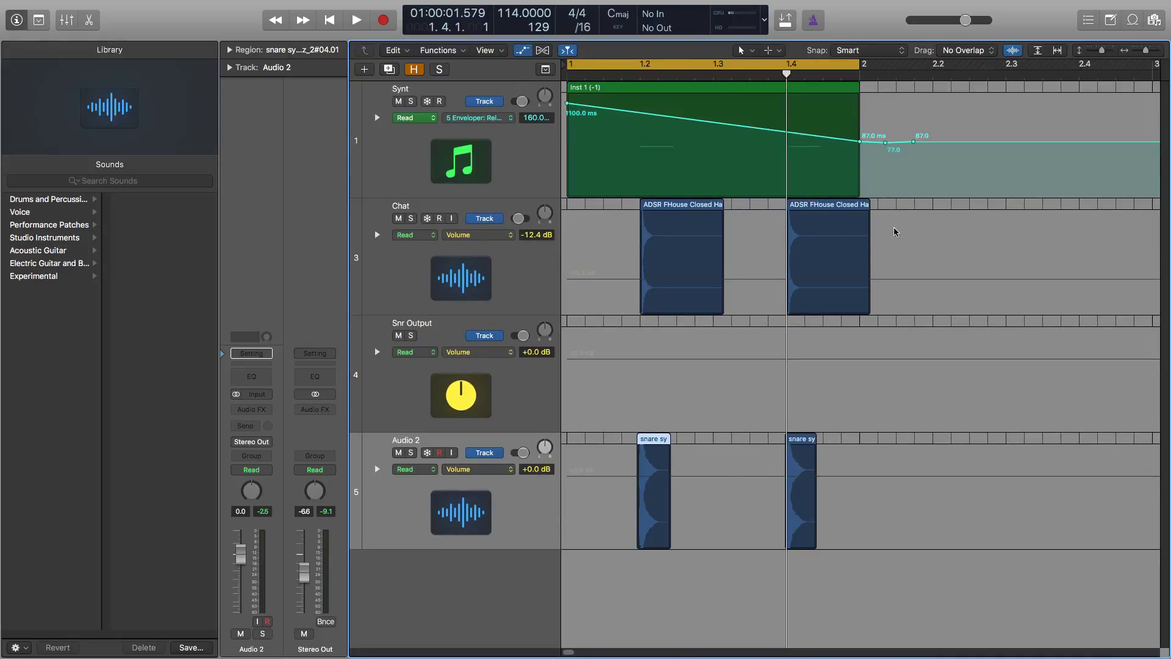
key(a)
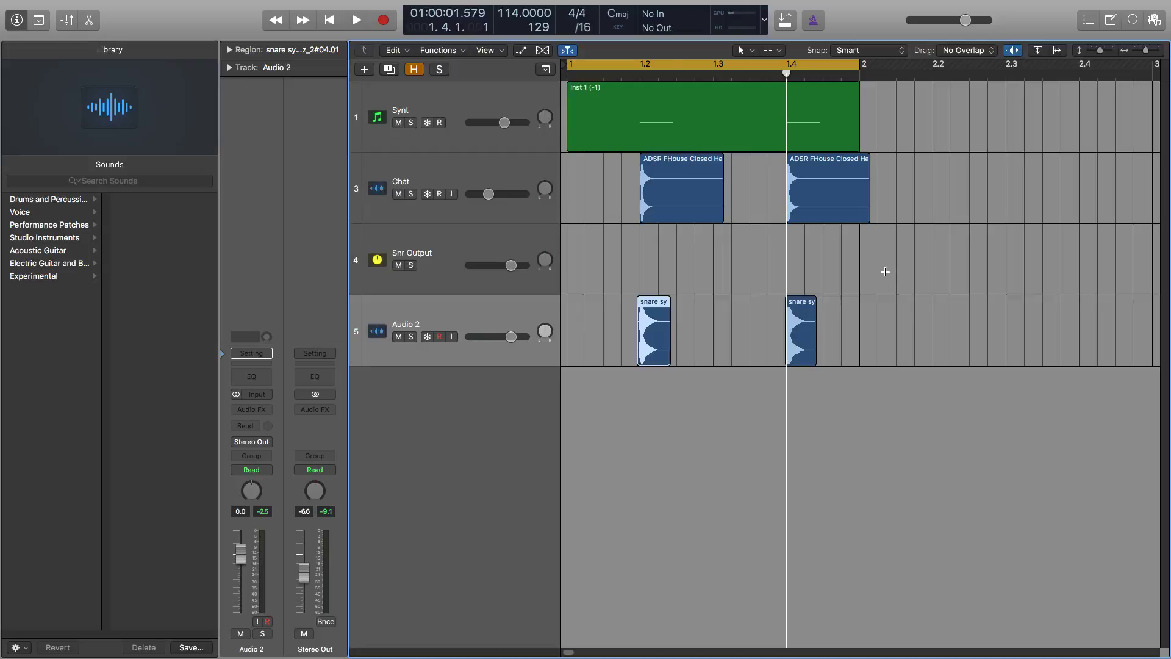
Enlarge the tracks in the arrangement and return the playhead to the start of the project.
key(super+Left)
key(super+Down)
key(super+Down)
key(super+Right)
key(super+Right)
key(Return)
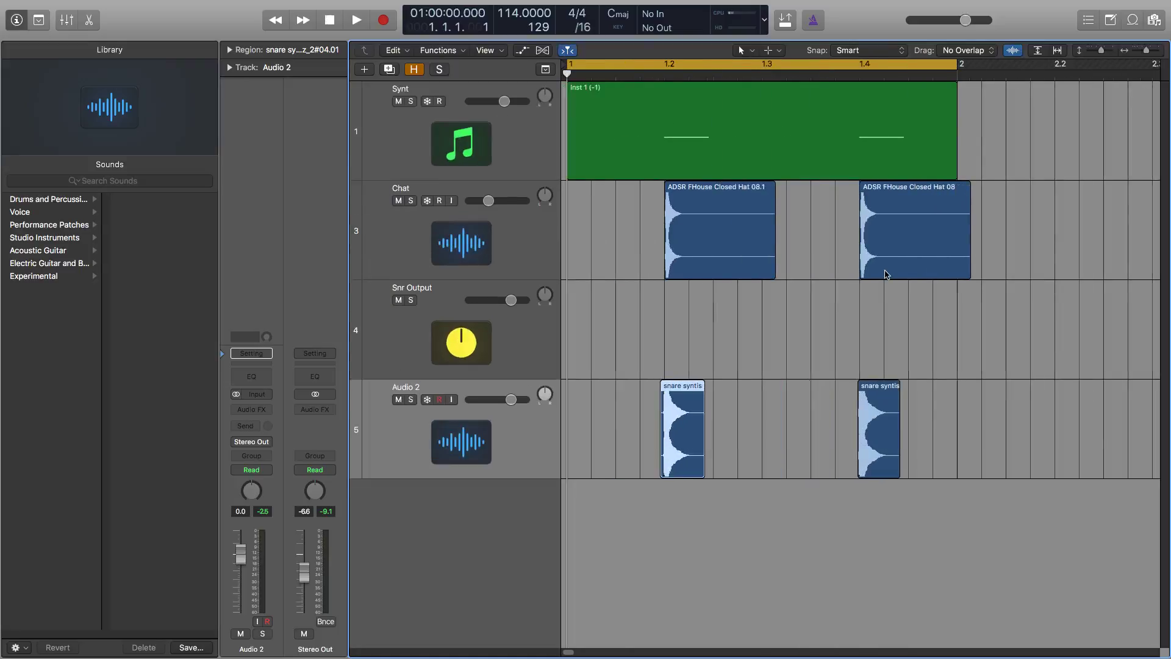